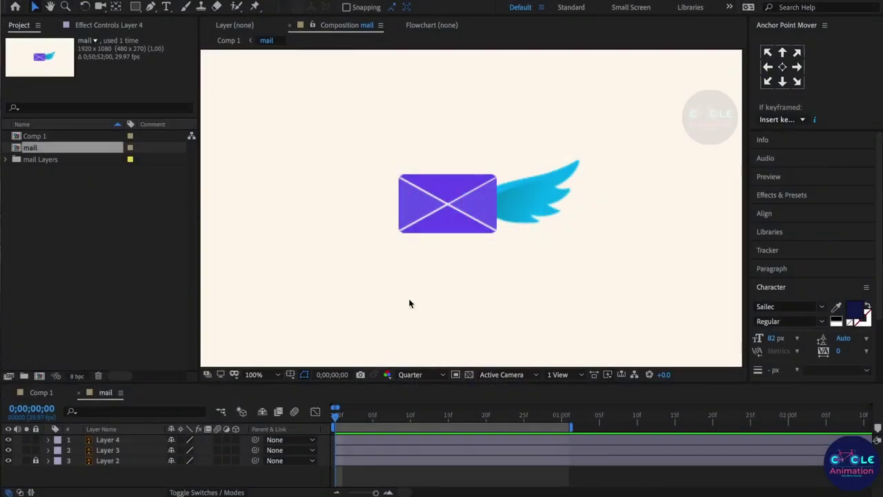
Place the wing against the envelope's right edge, undoing the trial moves
{"action": "left_click", "coordinate": [459, 211]}
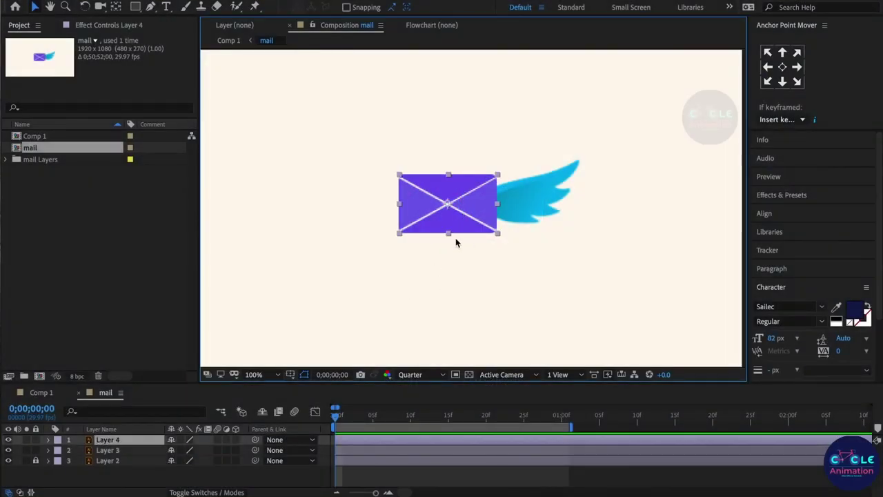
{"action": "left_click_drag", "start_coordinate": [462, 216], "coordinate": [405, 211]}
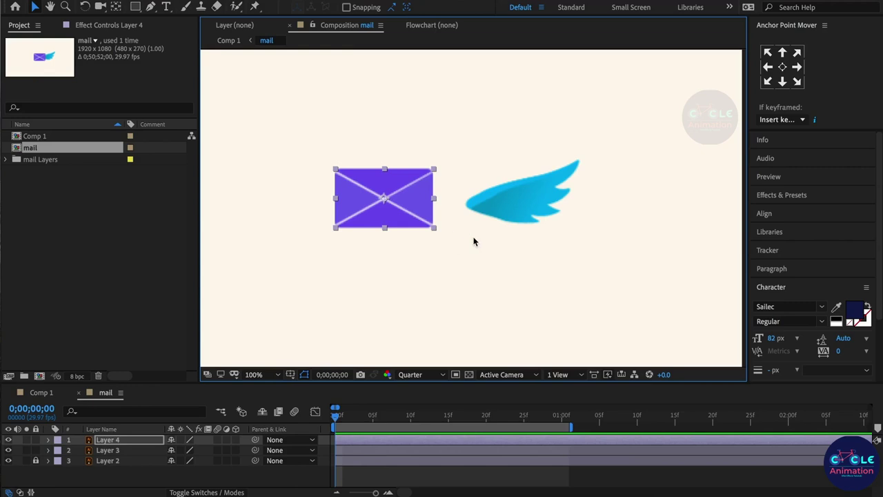
{"action": "key", "text": "ctrl+z"}
{"action": "left_click", "coordinate": [540, 204]}
{"action": "left_click_drag", "start_coordinate": [541, 203], "coordinate": [574, 168]}
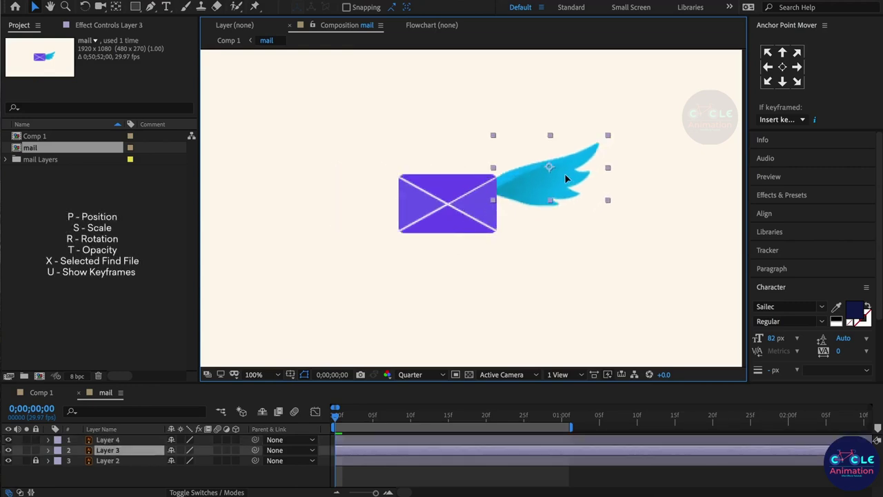
{"action": "mouse_move", "coordinate": [590, 200]}
{"action": "left_mouse_down"}
{"action": "mouse_move", "coordinate": [546, 218]}
{"action": "mouse_move", "coordinate": [571, 206]}
{"action": "left_mouse_up"}
{"action": "key", "text": "ctrl+z"}
Move the wing's anchor point onto the envelope edge and test a -17° rotation
{"action": "key", "text": "y"}
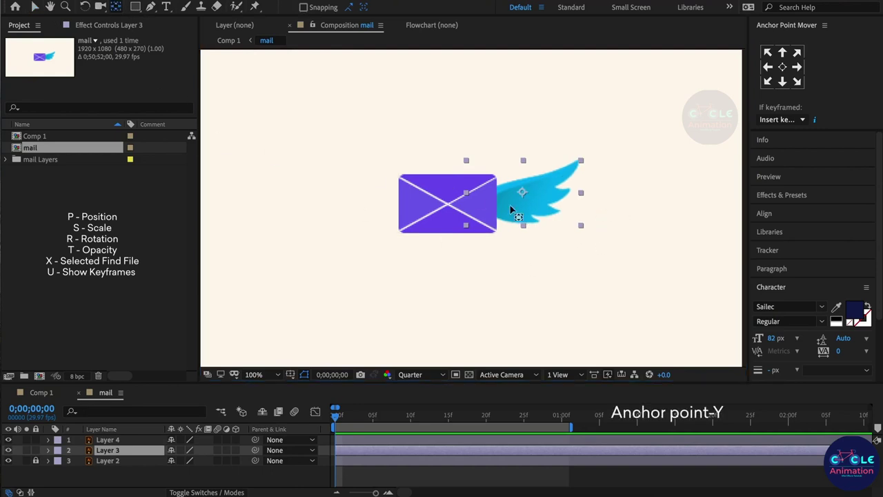
{"action": "left_click_drag", "start_coordinate": [522, 192], "coordinate": [482, 201]}
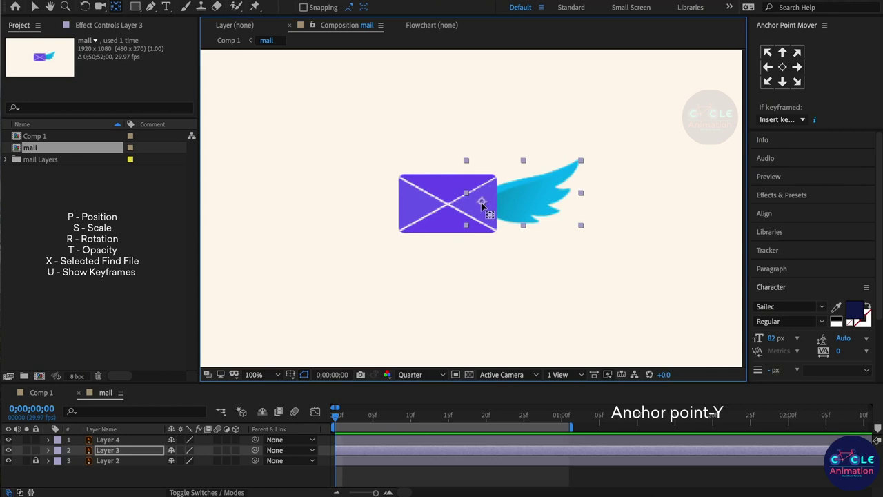
{"action": "left_click", "coordinate": [131, 457]}
{"action": "key", "text": "r"}
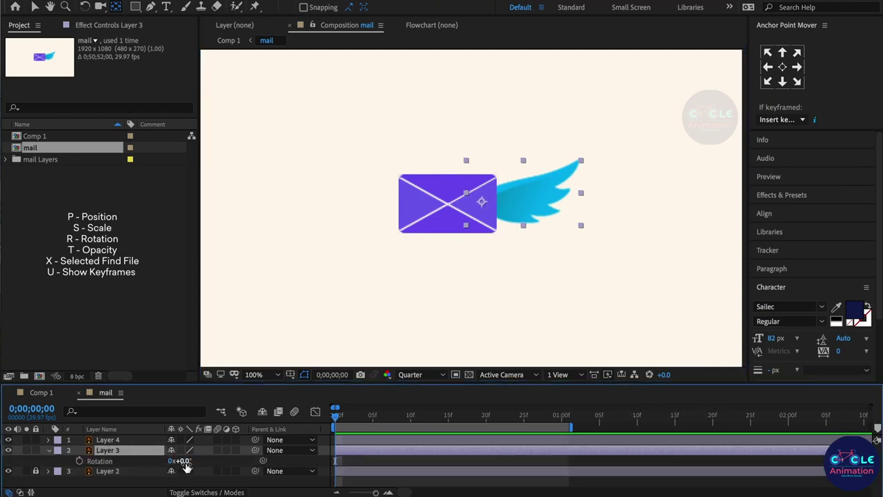
{"action": "left_click_drag", "start_coordinate": [184, 461], "coordinate": [177, 460]}
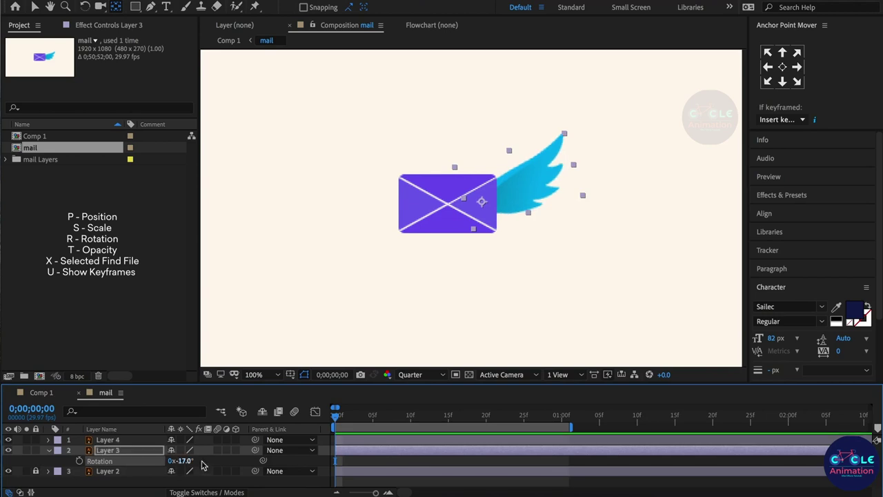
{"action": "key", "text": "ctrl+z"}
Nudge the wing into its final position and open Layer 3 in its own layer viewer
{"action": "key", "text": "v"}
{"action": "key", "text": "ctrl+z"}
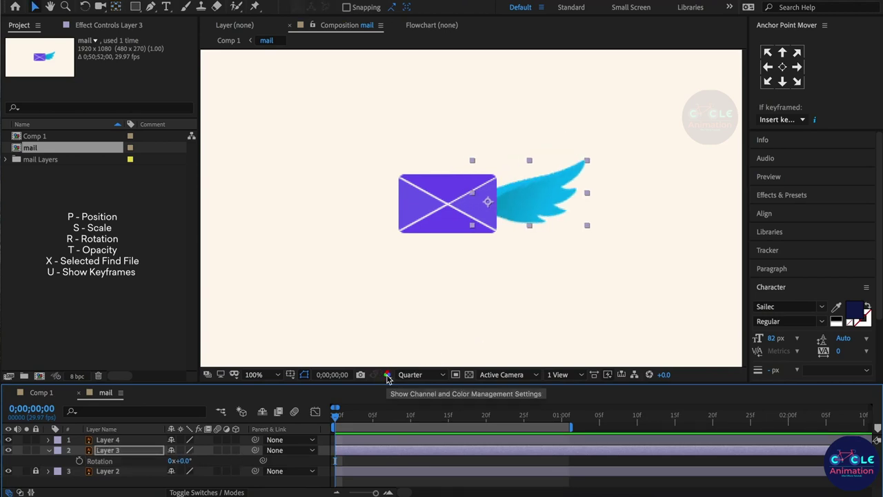
{"action": "key", "text": "ctrl+z"}
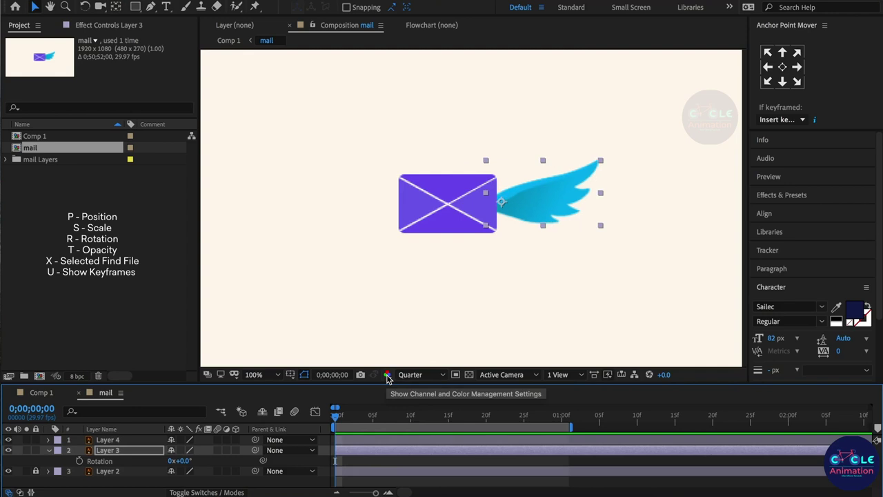
{"action": "key", "text": "ctrl+z"}
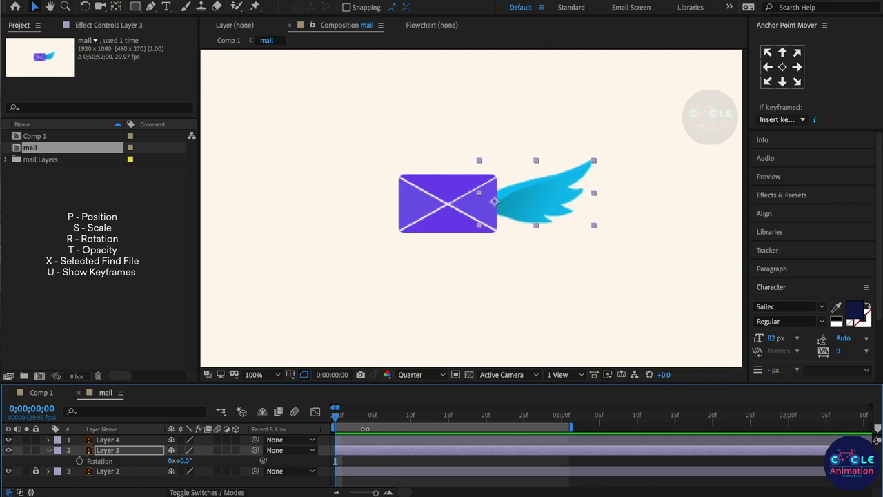
{"action": "double_click", "coordinate": [359, 451]}
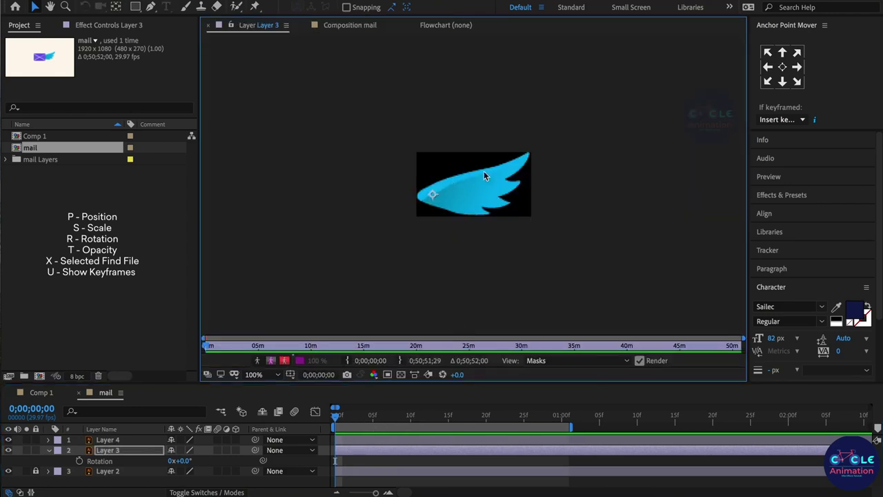
Place three Puppet Pins on the wing at its base, middle and tip, then return to the mail comp
{"action": "left_click", "coordinate": [254, 7]}
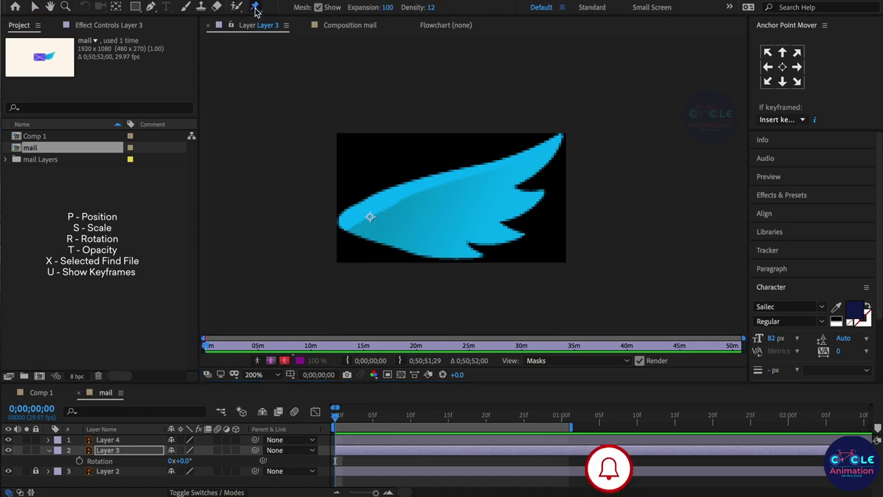
{"action": "left_click", "coordinate": [350, 220]}
{"action": "left_click", "coordinate": [456, 205]}
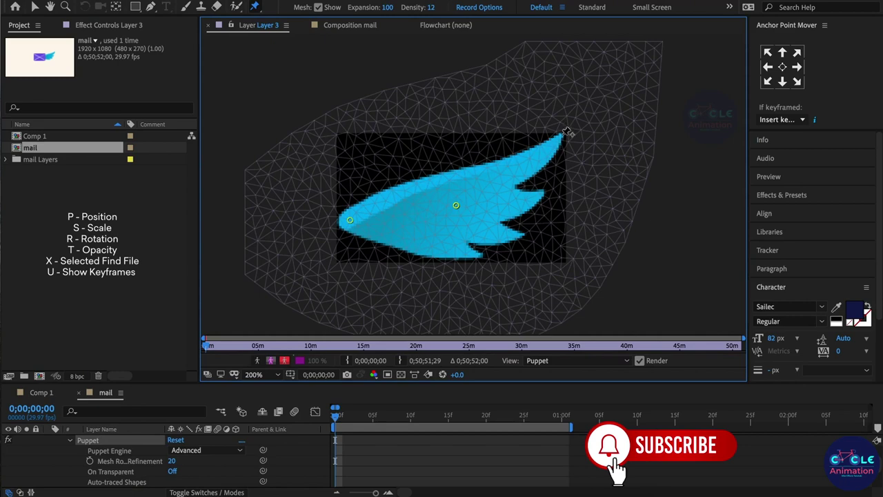
{"action": "left_click_drag", "start_coordinate": [567, 132], "coordinate": [578, 242]}
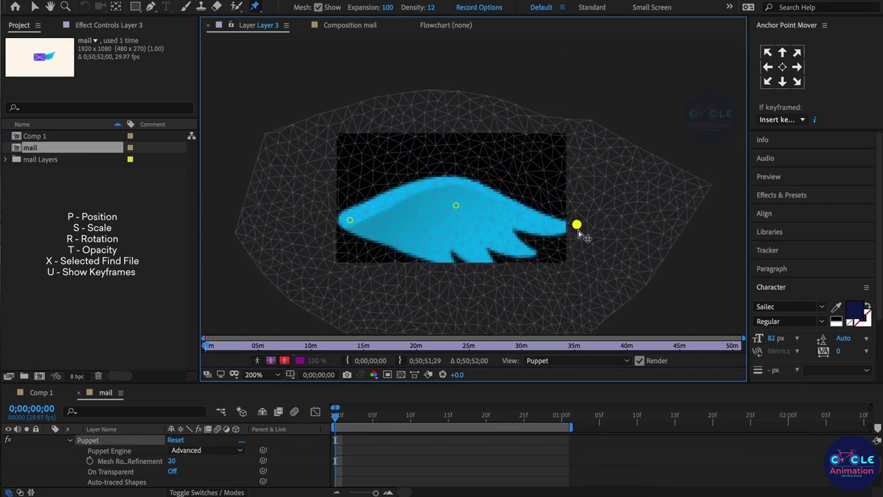
{"action": "key", "text": "ctrl+z"}
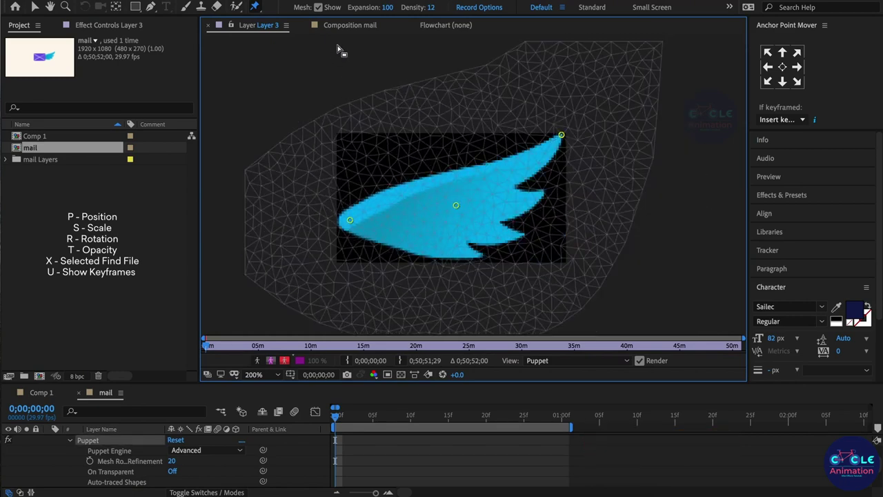
{"action": "left_click", "coordinate": [360, 28]}
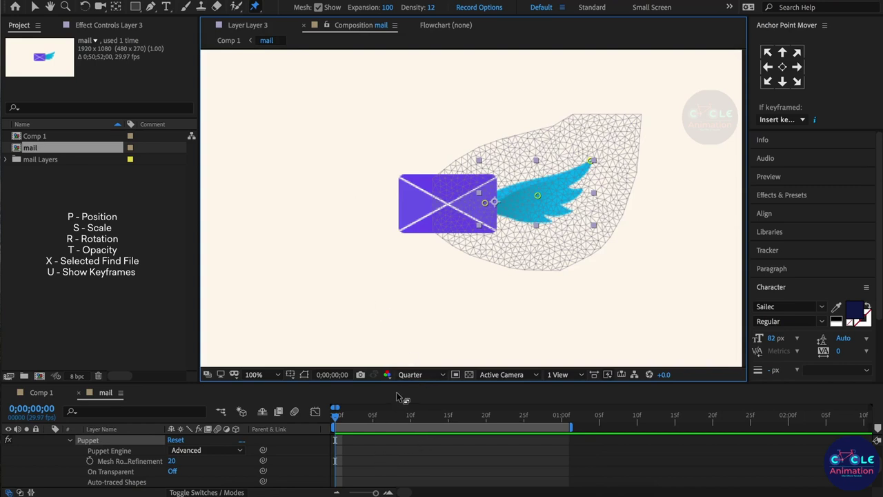
Enlarge the timeline and show the wing's puppet pin and Rotation properties together
{"action": "left_click_drag", "start_coordinate": [397, 382], "coordinate": [397, 347]}
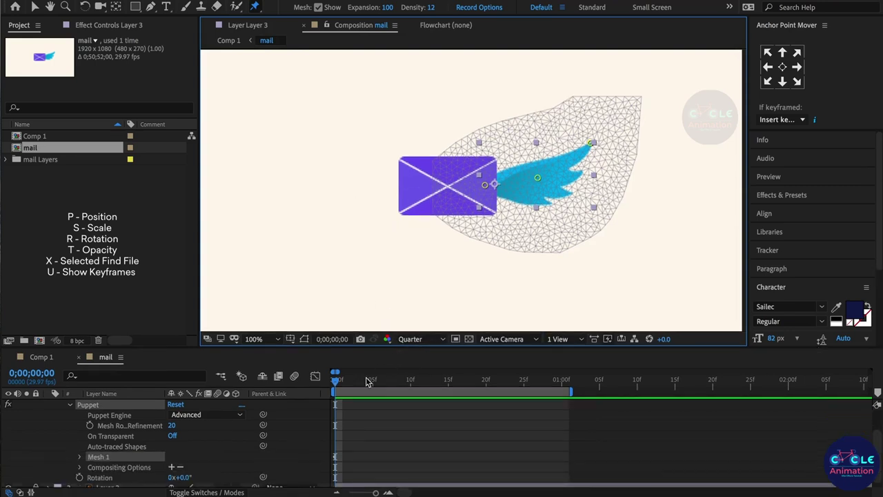
{"action": "scroll", "coordinate": [100, 426], "scroll_direction": "up", "scroll_amount": 2}
{"action": "left_click", "coordinate": [109, 407]}
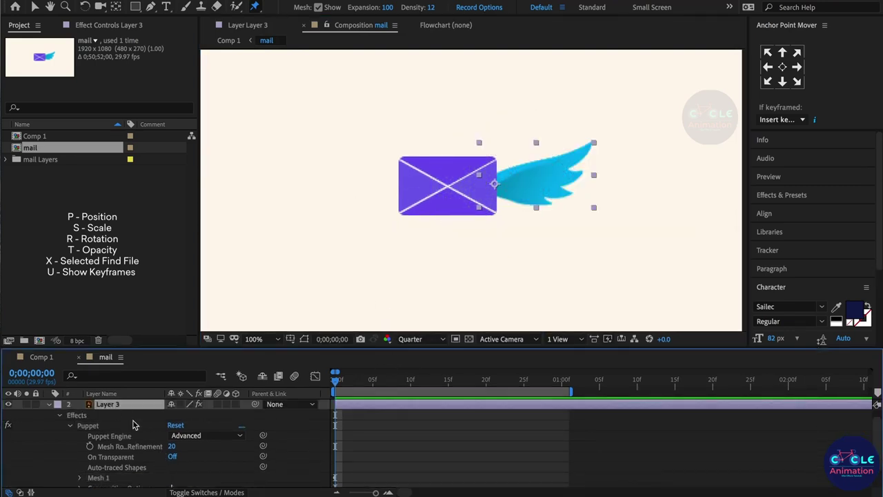
{"action": "key", "text": "u"}
{"action": "key", "text": "r"}
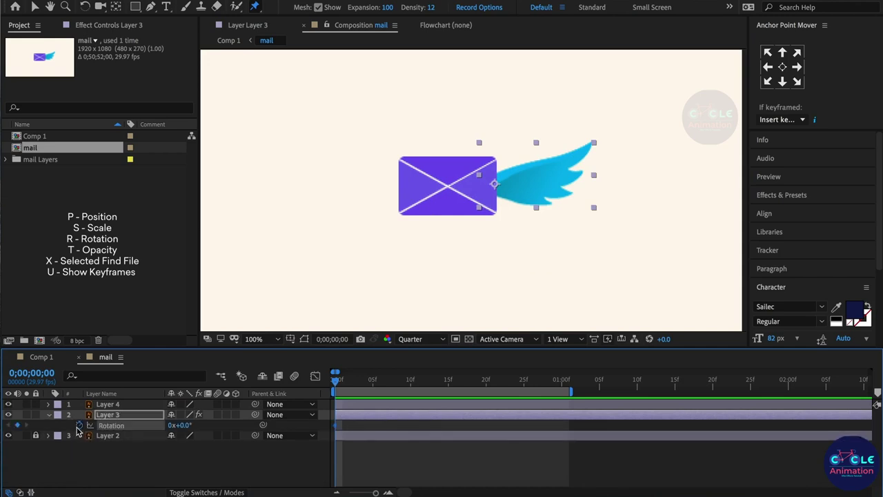
{"action": "key", "text": "u"}
{"action": "scroll", "coordinate": [393, 434], "scroll_direction": "down", "scroll_amount": 2}
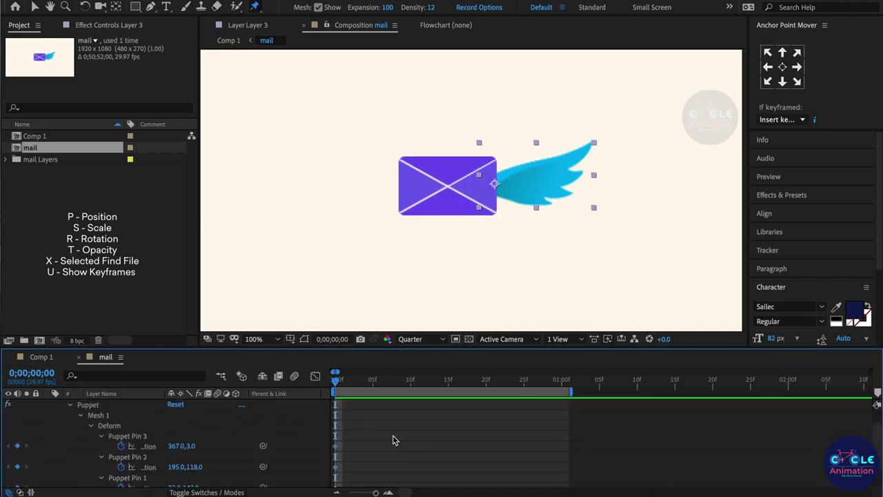
{"action": "key", "text": "shift+r"}
{"action": "left_click", "coordinate": [359, 463]}
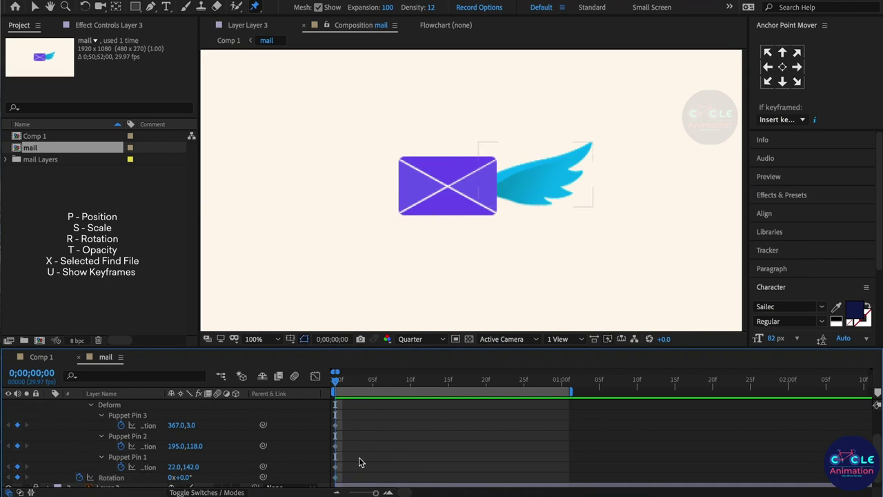
Keyframe wing Rotation at -28° at 0, +28° at 15f and -28° at 1:00, then preview
{"action": "left_click", "coordinate": [183, 478]}
{"action": "type", "text": "-28"}
{"action": "key", "text": "Return"}
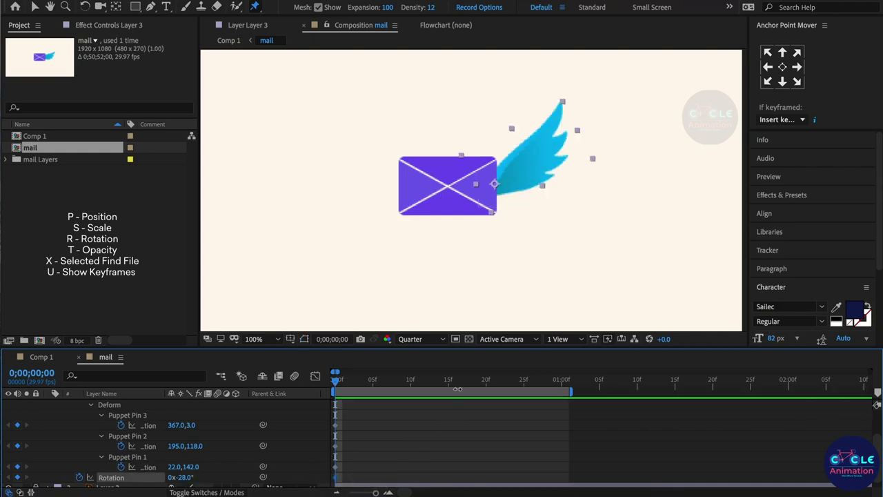
{"action": "left_click", "coordinate": [448, 381]}
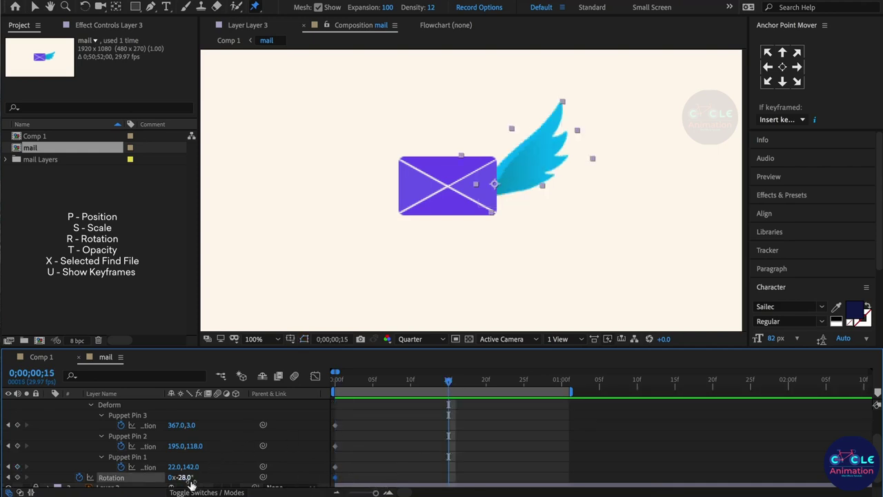
{"action": "left_click", "coordinate": [187, 477]}
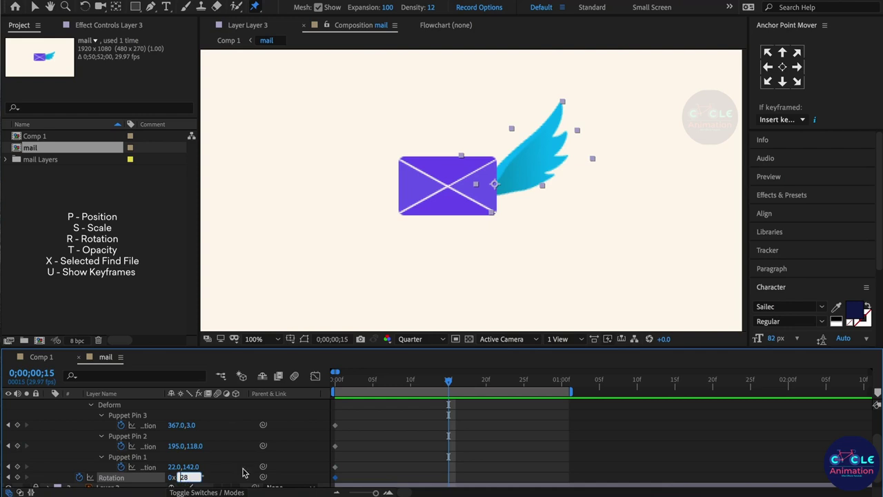
{"action": "key", "text": "Return"}
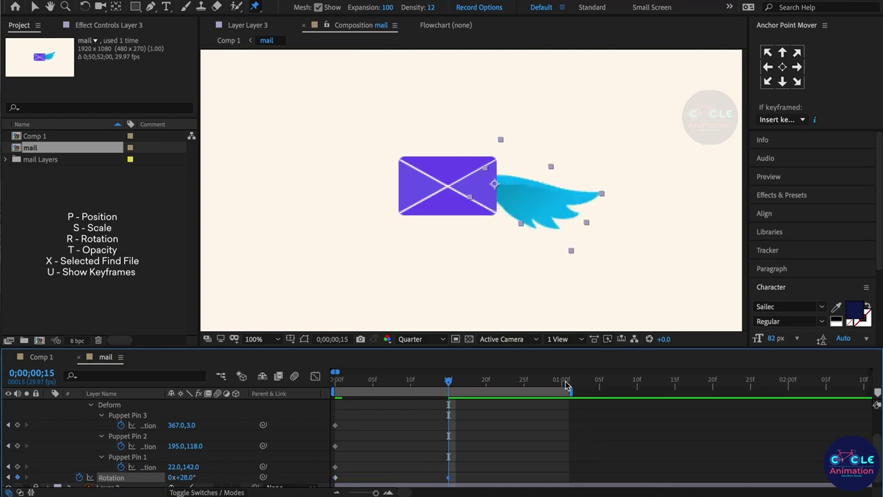
{"action": "left_click", "coordinate": [562, 381]}
{"action": "left_click", "coordinate": [185, 477]}
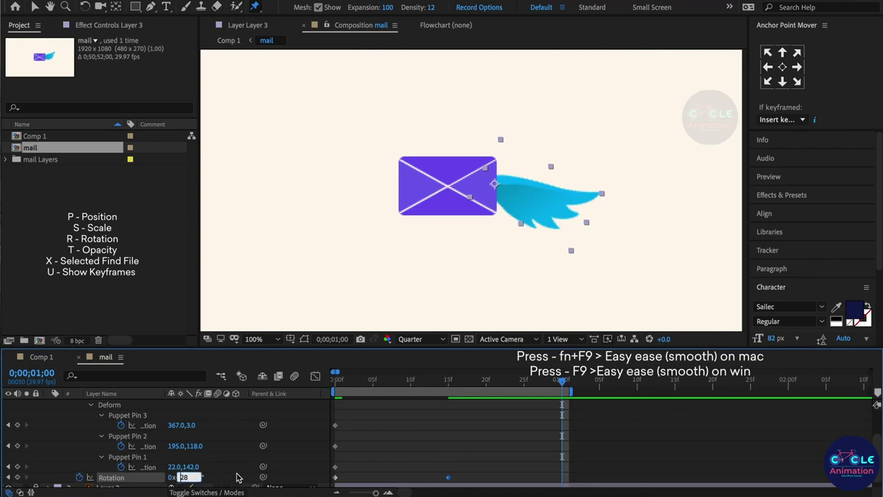
{"action": "type", "text": "-28"}
{"action": "key", "text": "Return"}
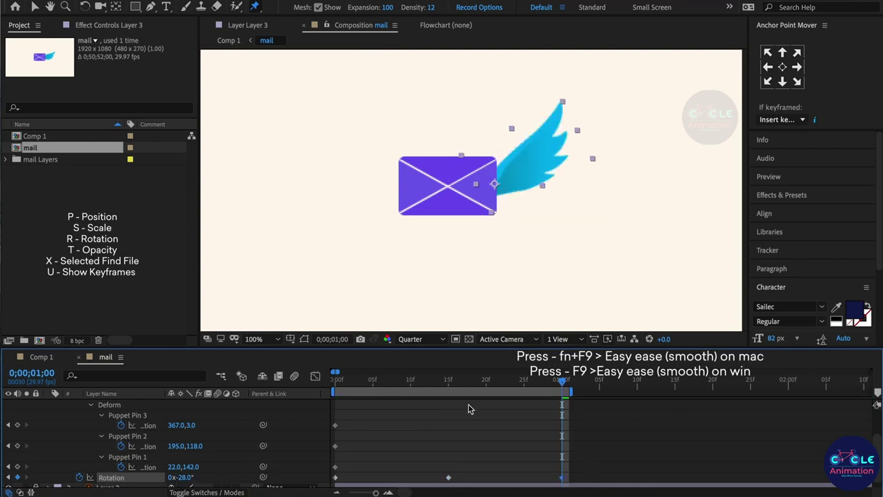
{"action": "left_click_drag", "start_coordinate": [579, 481], "coordinate": [323, 488]}
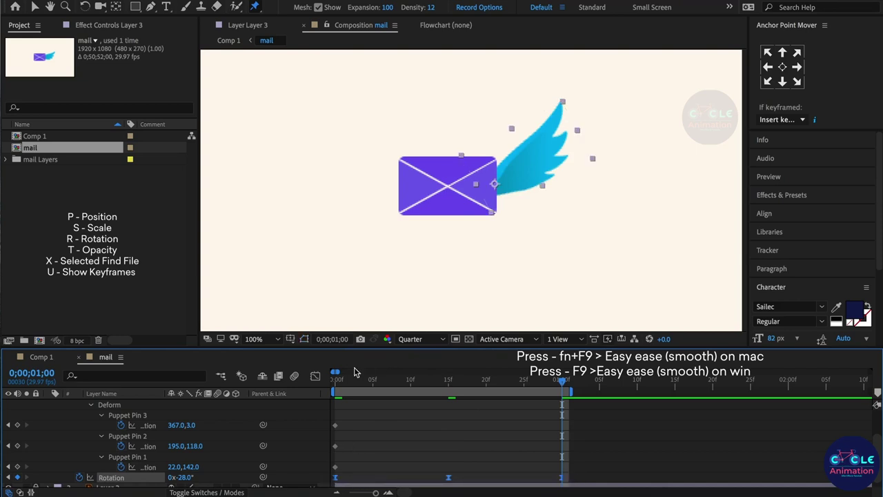
{"action": "left_click", "coordinate": [337, 384]}
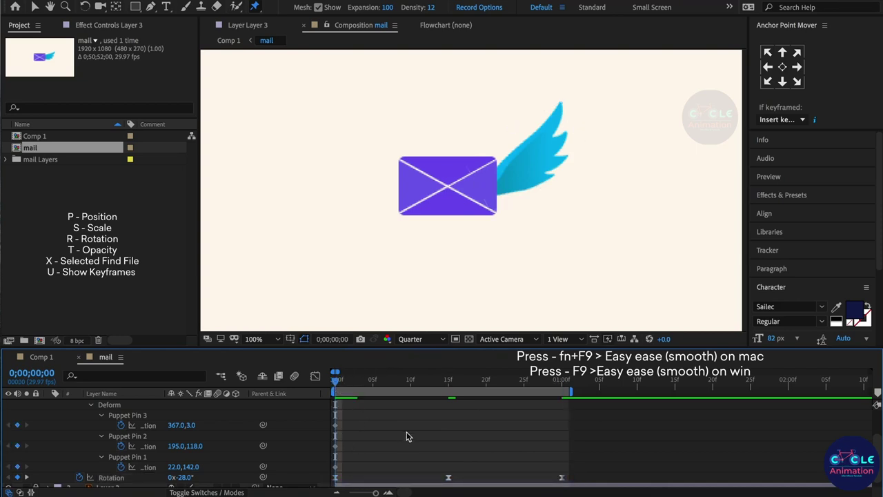
{"action": "key", "text": "space"}
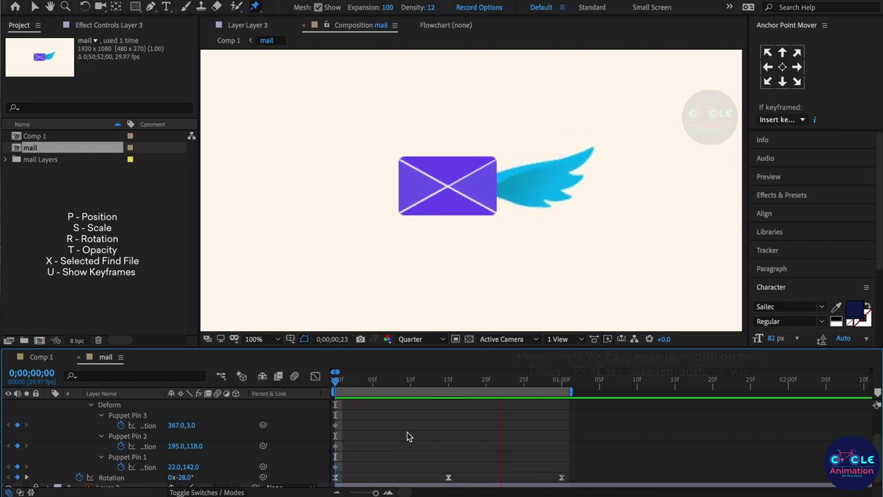
{"action": "key", "text": "space"}
Copy the frame-0 puppet pin keyframes and paste them at frame 15
{"action": "left_click", "coordinate": [448, 377]}
{"action": "left_click_drag", "start_coordinate": [368, 413], "coordinate": [319, 469]}
{"action": "key", "text": "ctrl+c"}
{"action": "key", "text": "ctrl+v"}
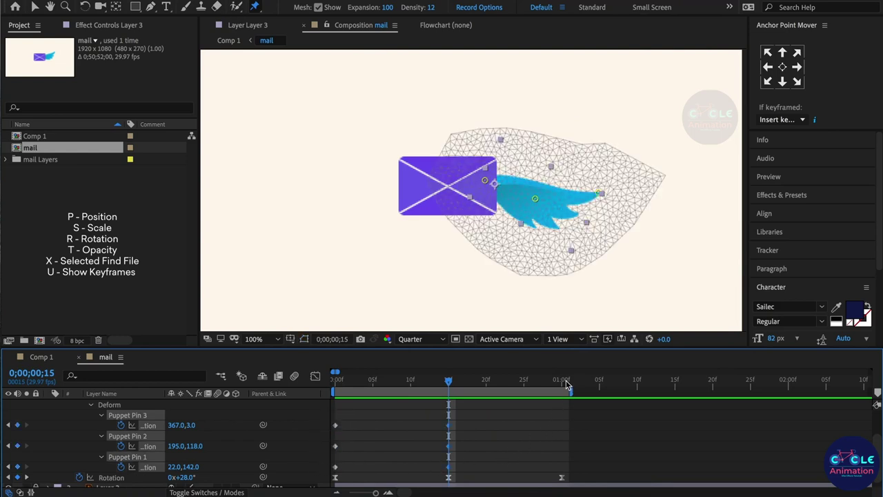
Paste the starting pin keyframes at 1:00 and scrub through the wing animation
{"action": "left_click", "coordinate": [564, 382]}
{"action": "key", "text": "ctrl+v"}
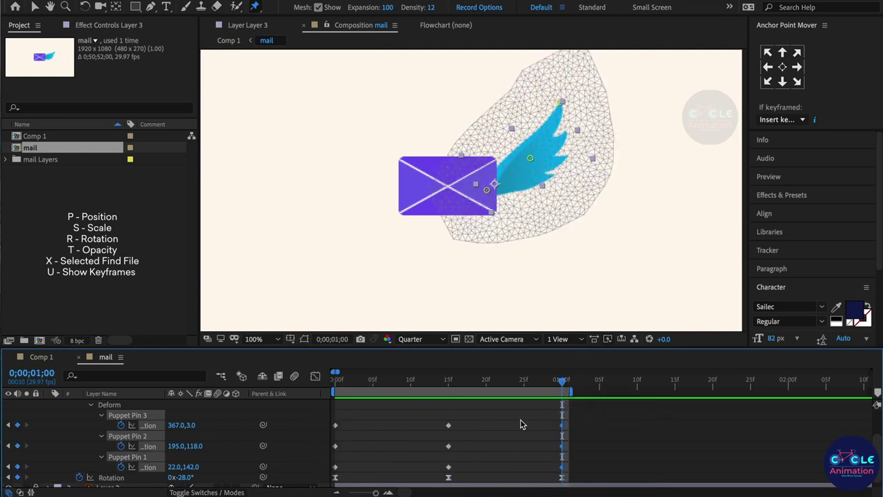
{"action": "left_click", "coordinate": [522, 424]}
{"action": "mouse_move", "coordinate": [349, 380]}
{"action": "left_mouse_down"}
{"action": "mouse_move", "coordinate": [542, 402]}
{"action": "mouse_move", "coordinate": [389, 424]}
{"action": "left_mouse_up"}
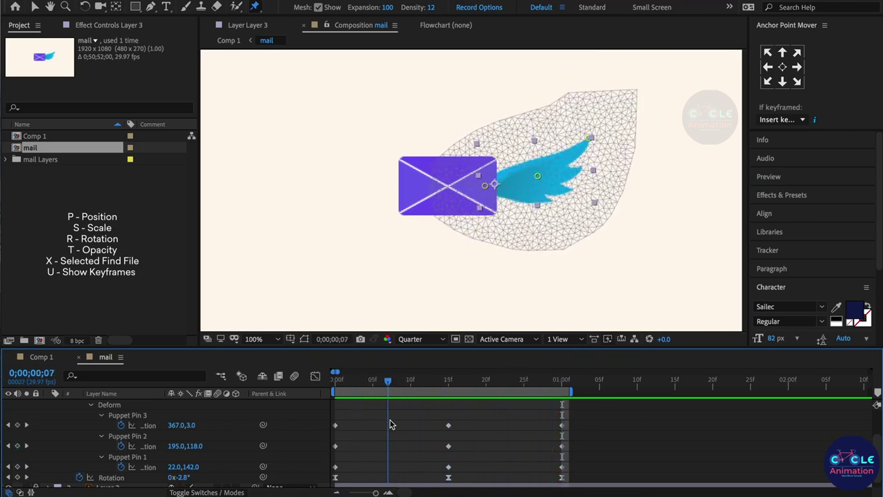
{"action": "left_click", "coordinate": [388, 424]}
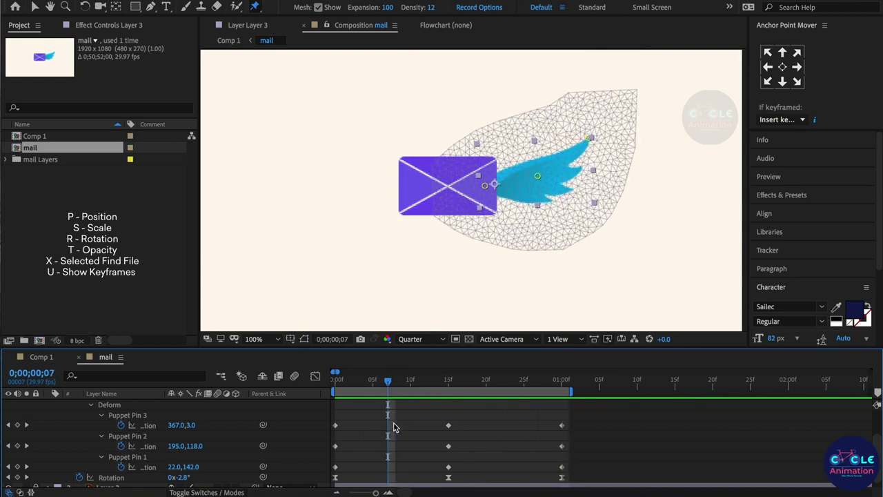
{"action": "left_click", "coordinate": [448, 425]}
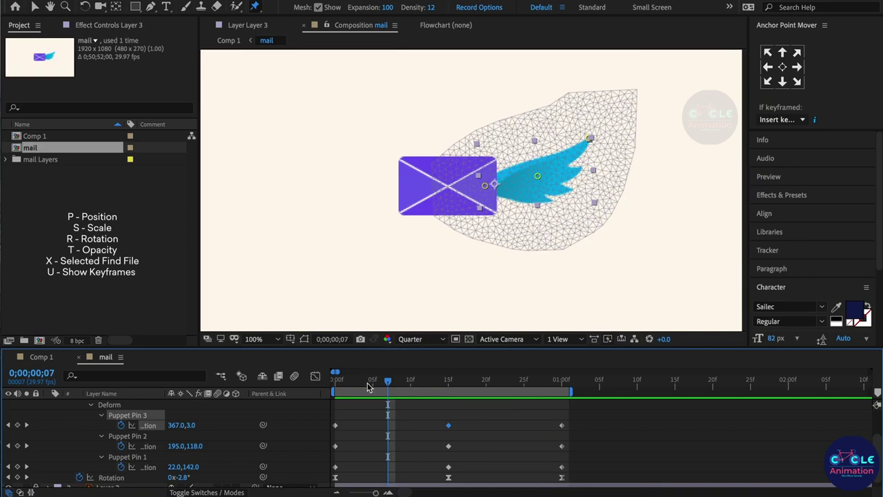
Pull the wing-tip pin down later in the cycle and up at frame 7 to bend the wing
{"action": "mouse_move", "coordinate": [361, 386]}
{"action": "left_mouse_down"}
{"action": "mouse_move", "coordinate": [333, 387]}
{"action": "mouse_move", "coordinate": [499, 402]}
{"action": "mouse_move", "coordinate": [507, 395]}
{"action": "left_mouse_up"}
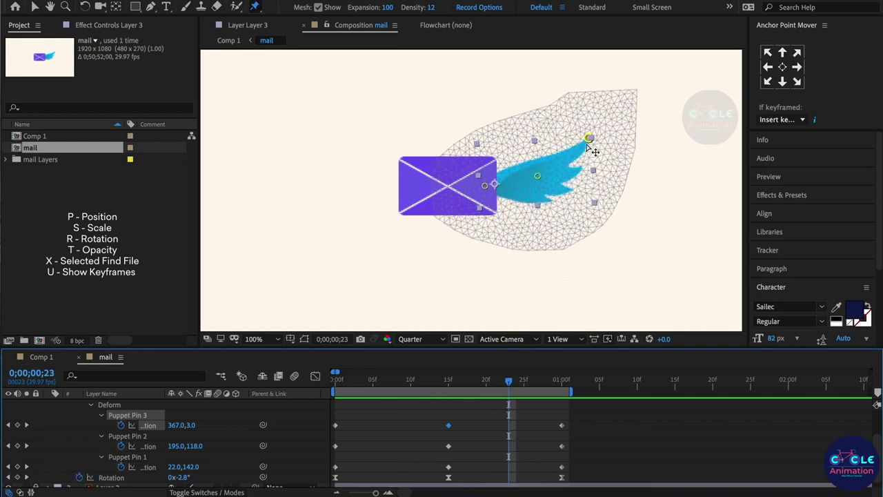
{"action": "left_click_drag", "start_coordinate": [587, 143], "coordinate": [599, 196]}
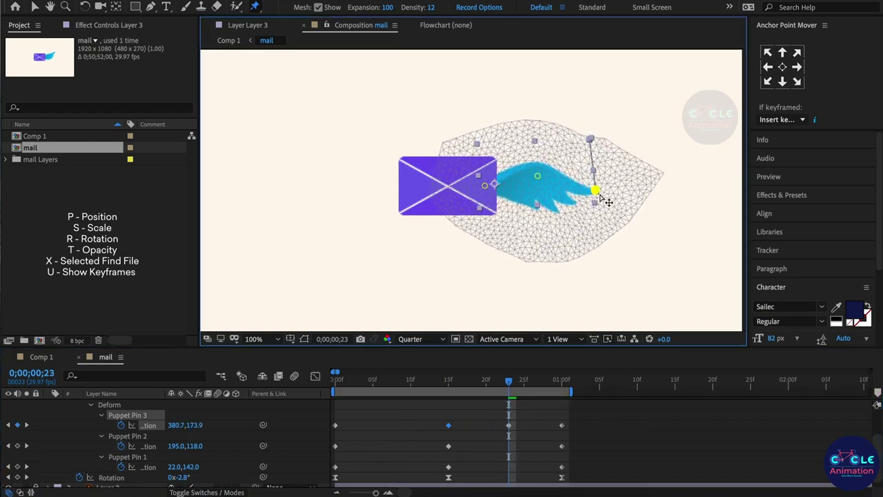
{"action": "left_click_drag", "start_coordinate": [597, 195], "coordinate": [595, 194]}
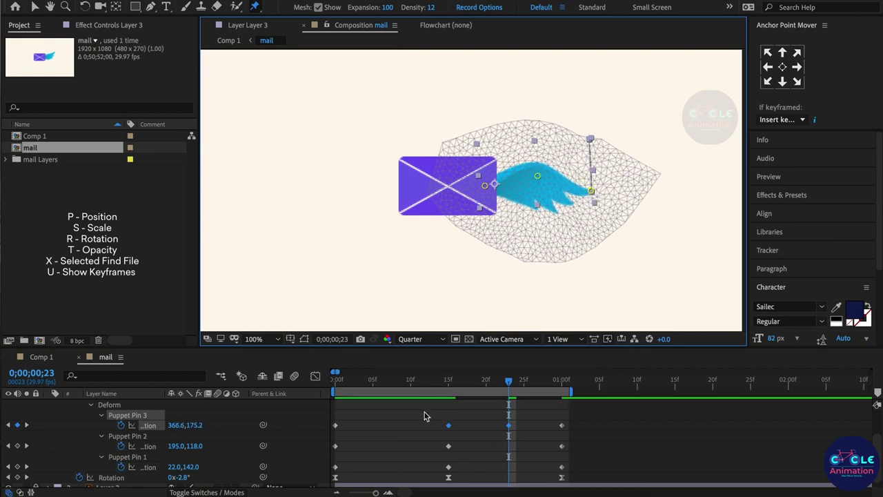
{"action": "mouse_move", "coordinate": [432, 384]}
{"action": "left_mouse_down"}
{"action": "mouse_move", "coordinate": [545, 384]}
{"action": "mouse_move", "coordinate": [401, 400]}
{"action": "left_mouse_up"}
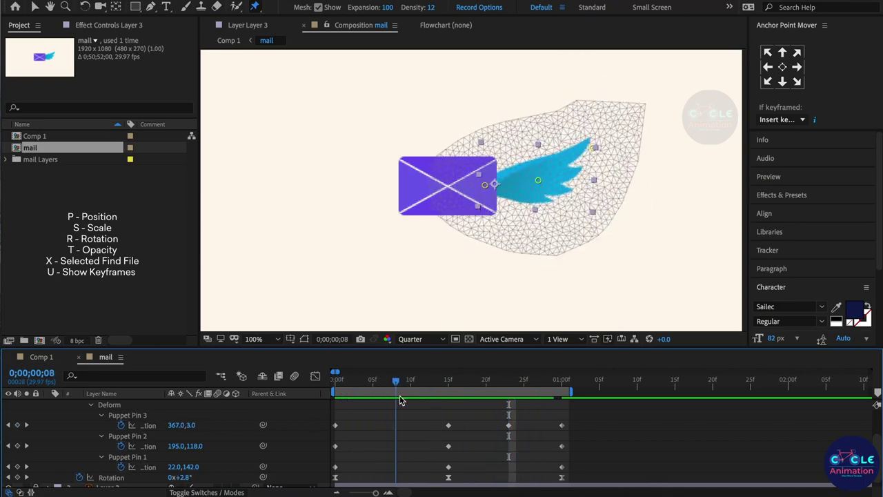
{"action": "left_click_drag", "start_coordinate": [401, 400], "coordinate": [389, 401]}
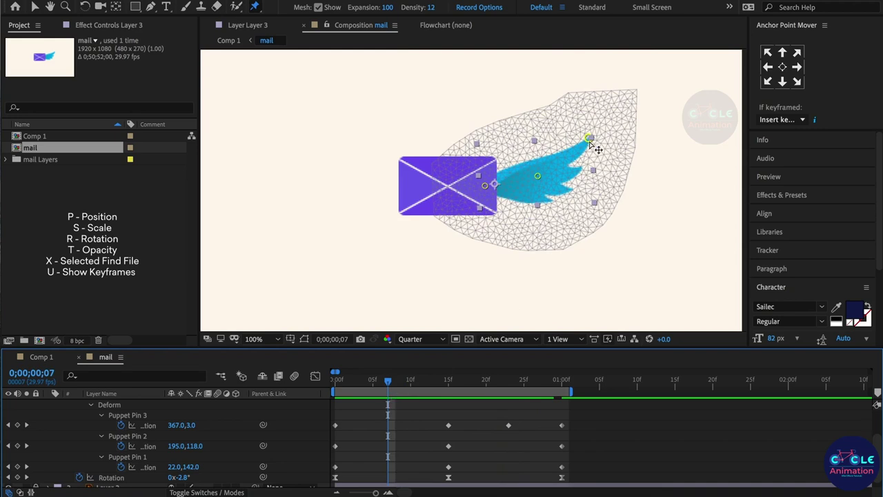
{"action": "left_click_drag", "start_coordinate": [588, 139], "coordinate": [575, 122]}
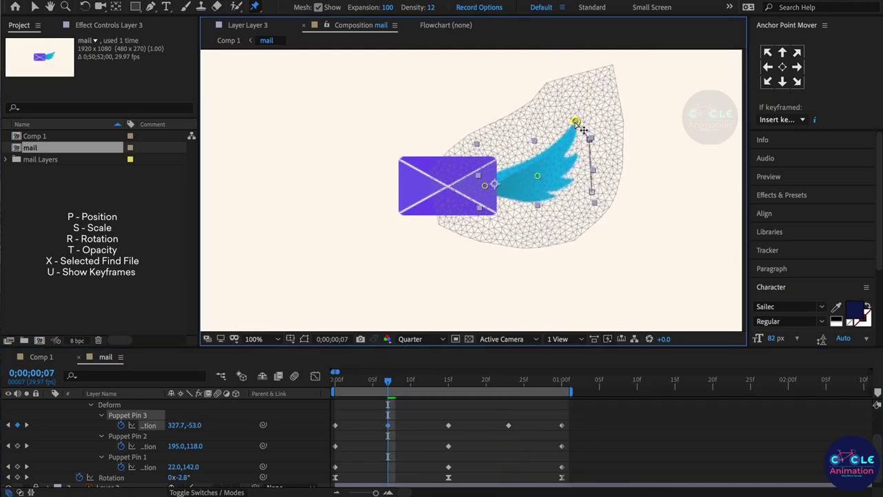
{"action": "left_click", "coordinate": [429, 427]}
Apply Easy Ease (F9) to the two wing-tip flap keyframes
{"action": "left_click", "coordinate": [338, 380]}
{"action": "left_click", "coordinate": [442, 448]}
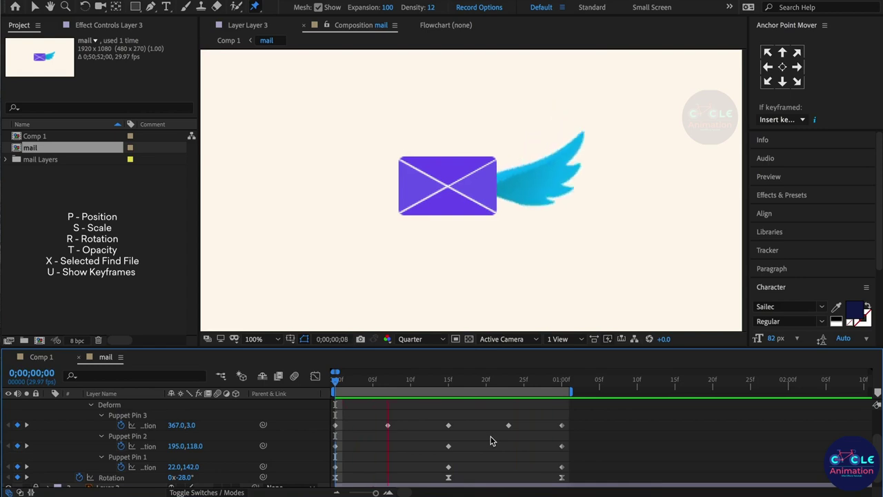
{"action": "left_click", "coordinate": [421, 436]}
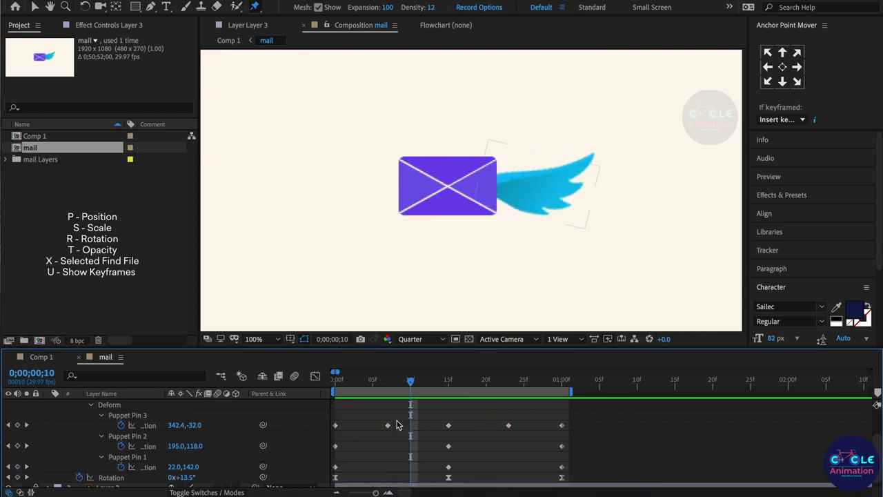
{"action": "left_click", "coordinate": [387, 425]}
{"action": "left_click_drag", "start_coordinate": [532, 420], "coordinate": [505, 431]}
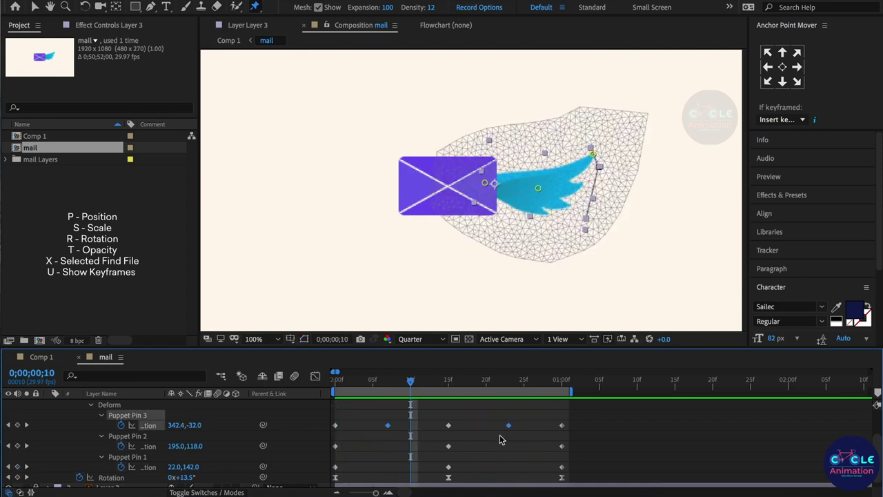
{"action": "key", "text": "F9"}
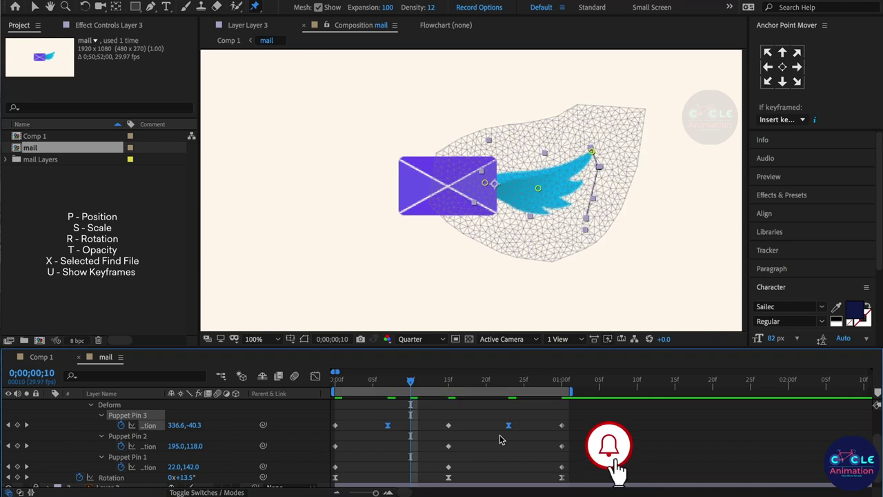
{"action": "left_click", "coordinate": [500, 436]}
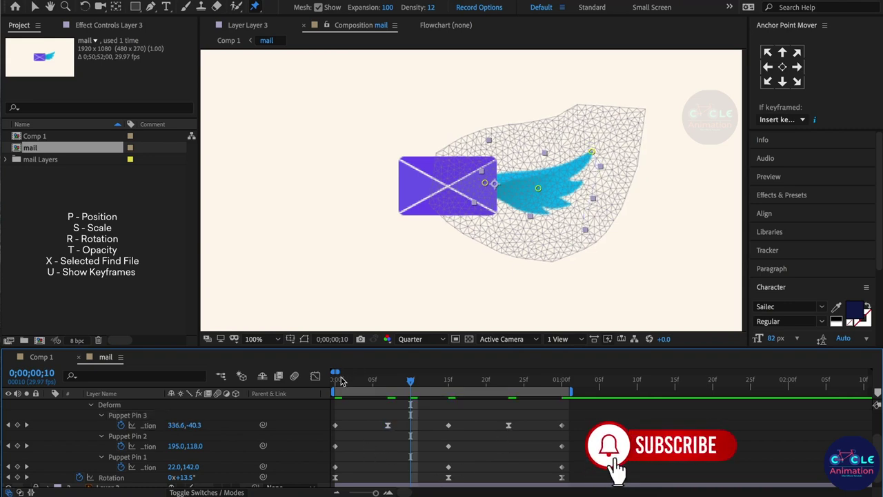
Preview the flapping wing from frame 0
{"action": "left_click", "coordinate": [338, 380]}
{"action": "left_click", "coordinate": [366, 444]}
{"action": "key", "text": "space"}
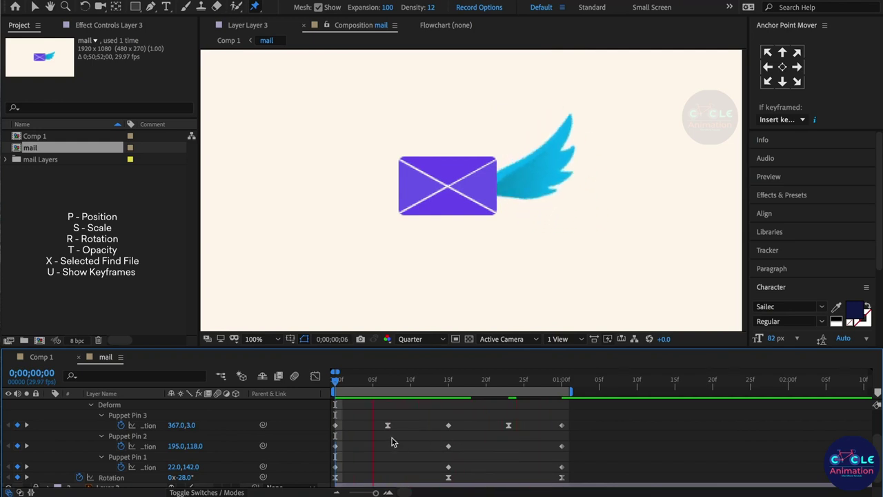
{"action": "key", "text": "space"}
{"action": "left_click", "coordinate": [339, 384]}
{"action": "left_click_drag", "start_coordinate": [339, 385], "coordinate": [331, 390]}
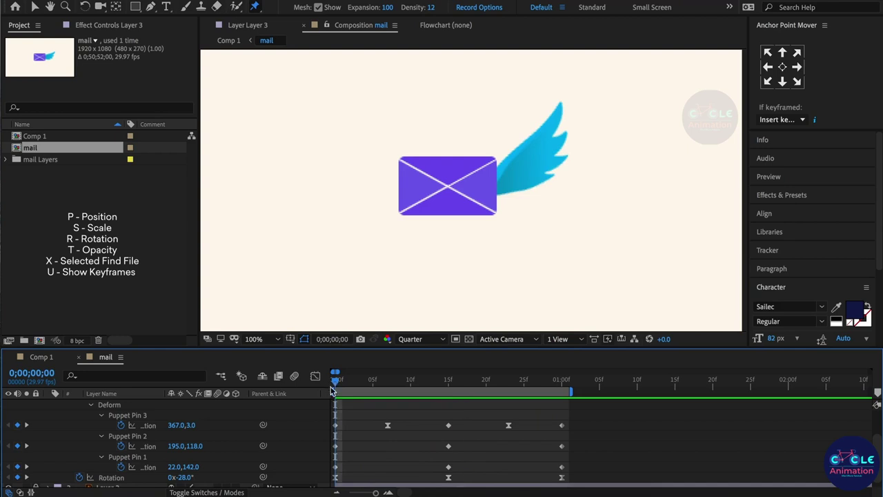
{"action": "scroll", "coordinate": [200, 432], "scroll_direction": "down", "scroll_amount": 1}
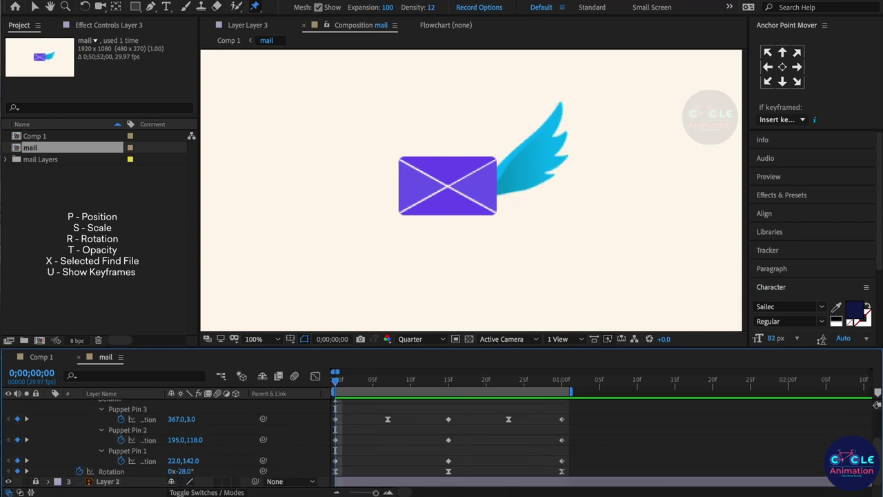
{"action": "scroll", "coordinate": [116, 447], "scroll_direction": "up", "scroll_amount": 5}
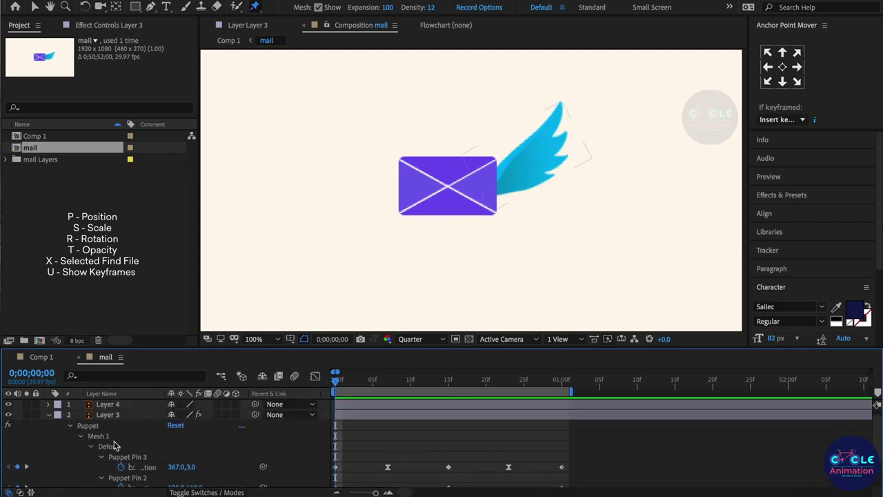
Add Position keyframes for the envelope (Layer 4) at frame 0 and 1:00
{"action": "left_click", "coordinate": [120, 405]}
{"action": "key", "text": "p"}
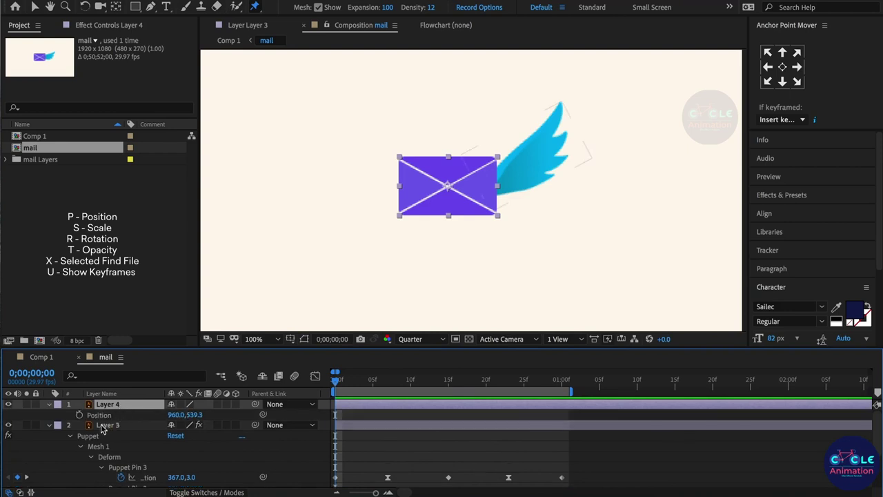
{"action": "left_click", "coordinate": [80, 415]}
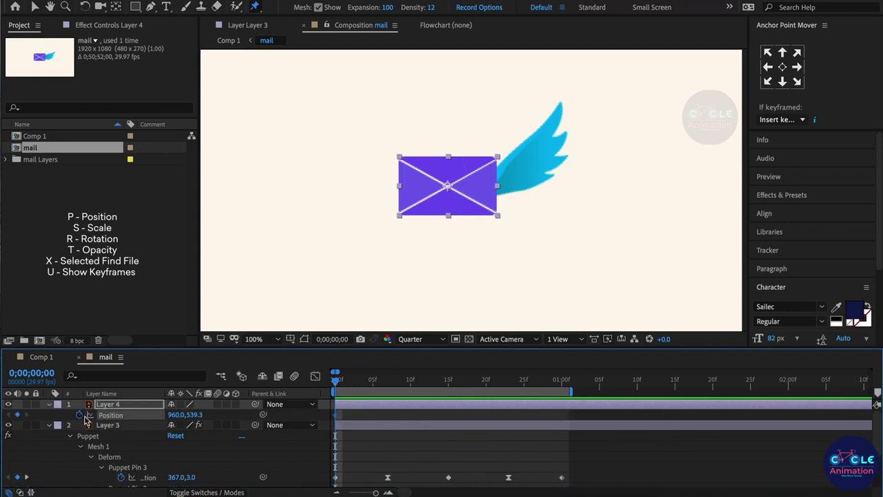
{"action": "left_click", "coordinate": [447, 383]}
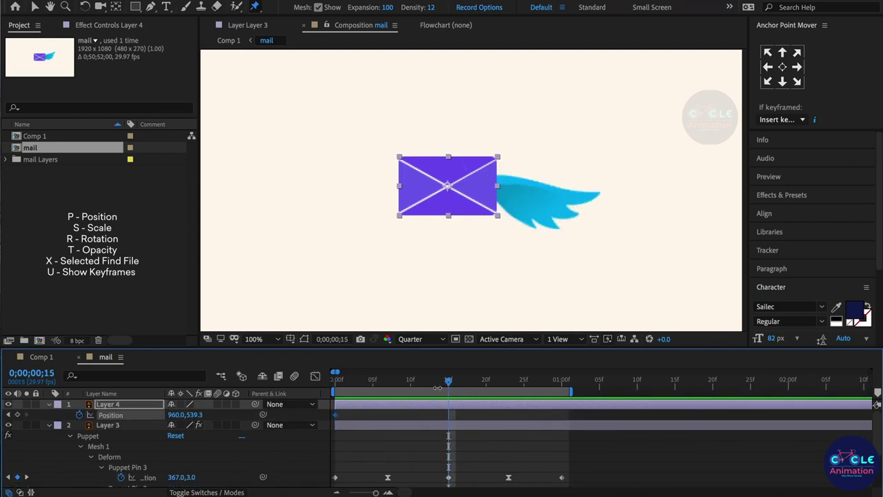
{"action": "left_click", "coordinate": [560, 387]}
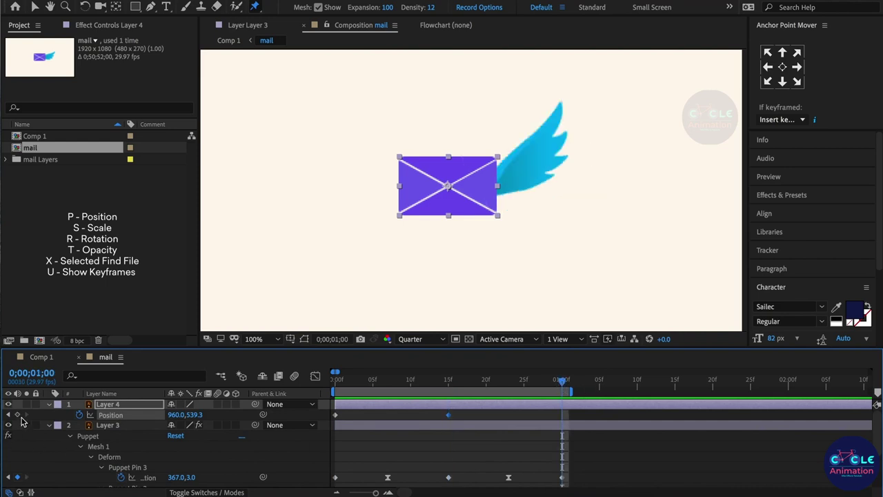
{"action": "left_click", "coordinate": [17, 415]}
Raise the envelope at 0;15 and lower it at frame 0
{"action": "mouse_move", "coordinate": [430, 385]}
{"action": "left_mouse_down"}
{"action": "mouse_move", "coordinate": [348, 386]}
{"action": "mouse_move", "coordinate": [546, 393]}
{"action": "mouse_move", "coordinate": [358, 393]}
{"action": "mouse_move", "coordinate": [448, 405]}
{"action": "left_mouse_up"}
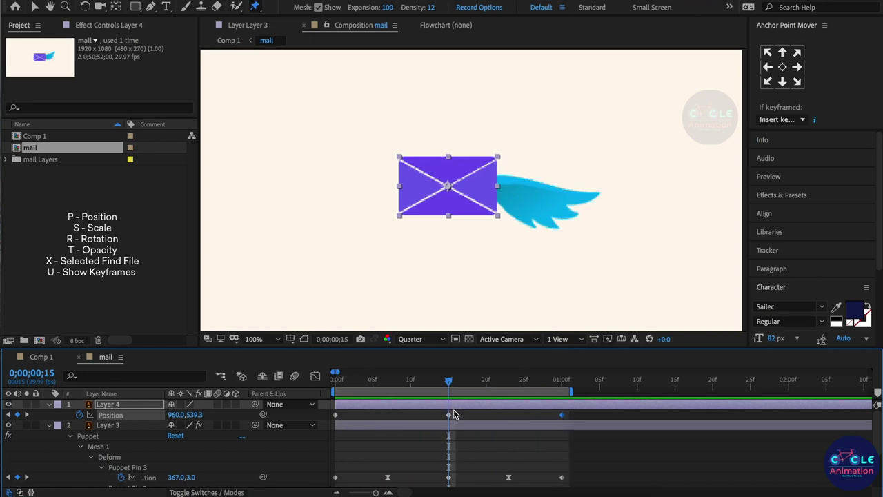
{"action": "key", "text": "shift+Up"}
{"action": "key", "text": "shift+Up"}
{"action": "key", "text": "shift+Up"}
{"action": "key", "text": "shift+Up"}
{"action": "key", "text": "Down"}
{"action": "key", "text": "Down"}
{"action": "key", "text": "Down"}
{"action": "key", "text": "Down"}
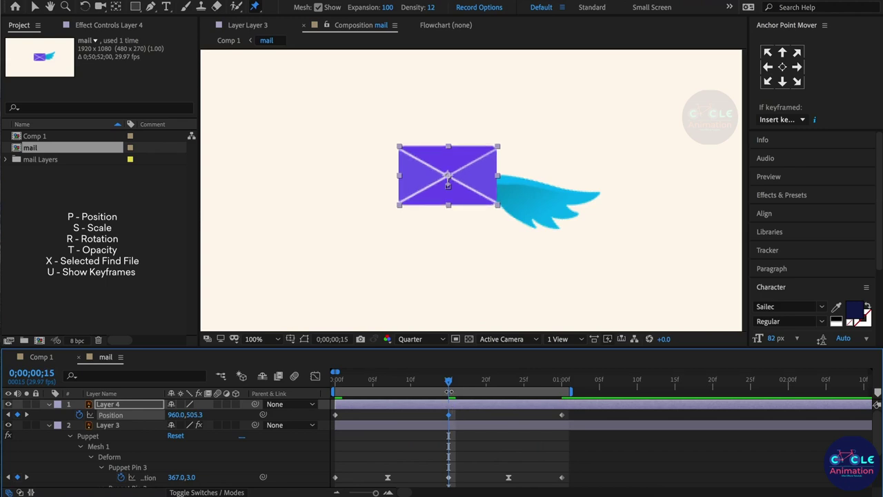
{"action": "left_click_drag", "start_coordinate": [430, 384], "coordinate": [312, 384]}
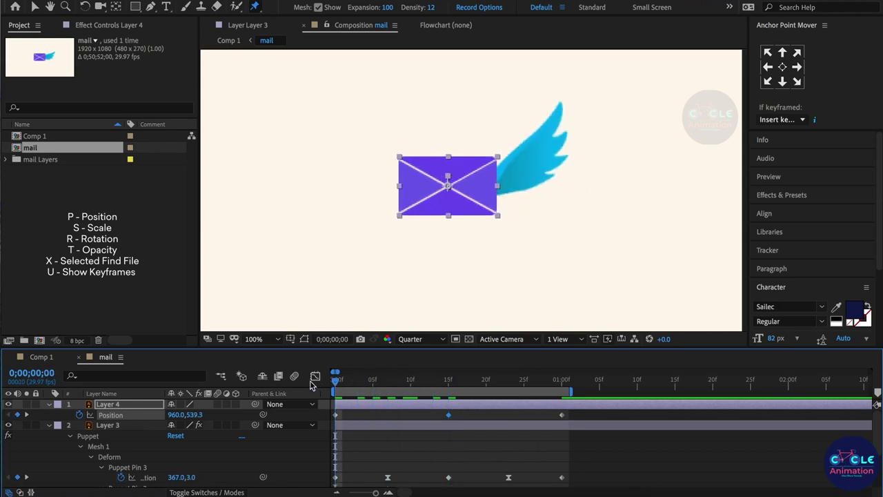
{"action": "key", "text": "shift+Down"}
{"action": "key", "text": "shift+Down"}
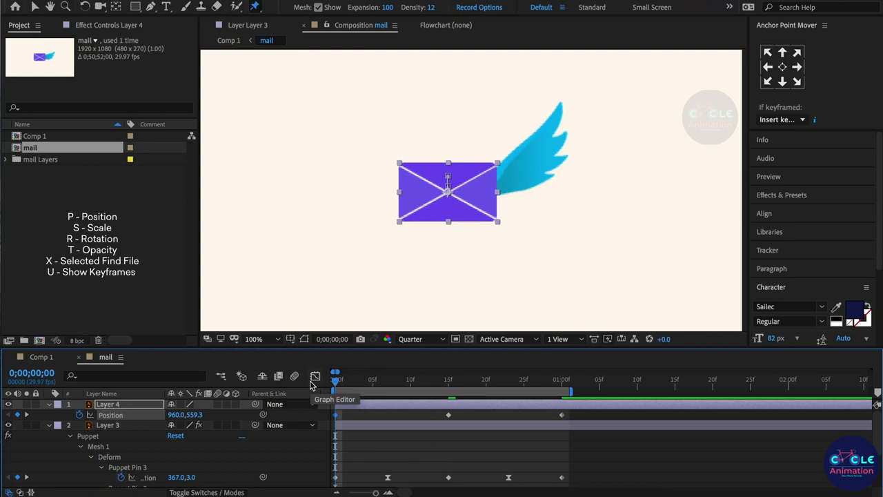
Ease the envelope's Position keyframes and preview the bobbing motion
{"action": "key", "text": "F2"}
{"action": "left_click", "coordinate": [337, 417]}
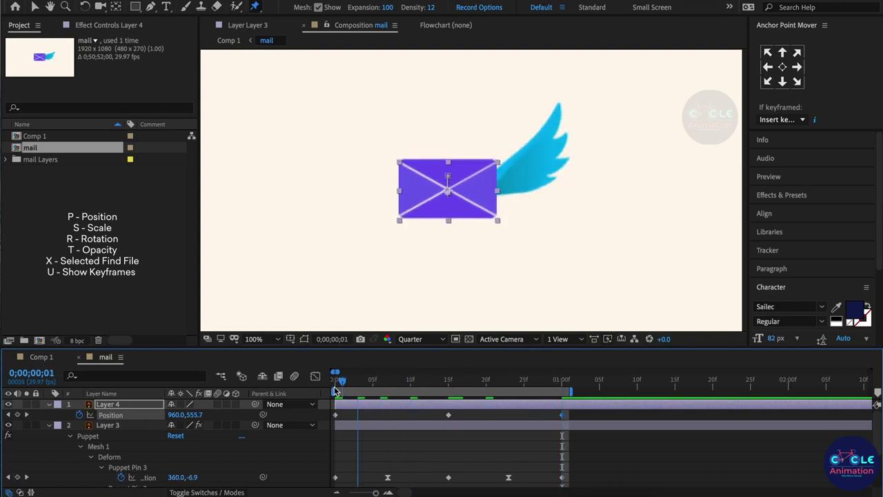
{"action": "left_click_drag", "start_coordinate": [340, 416], "coordinate": [316, 419]}
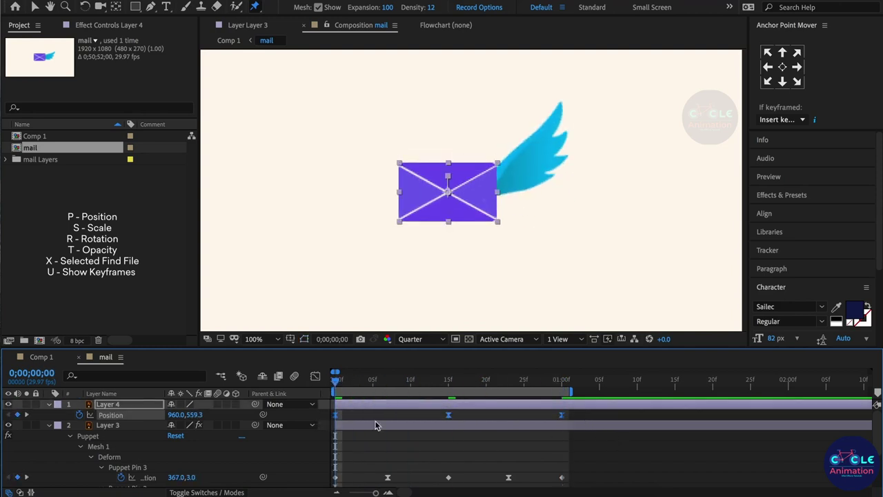
{"action": "left_click", "coordinate": [397, 449]}
{"action": "key", "text": "space"}
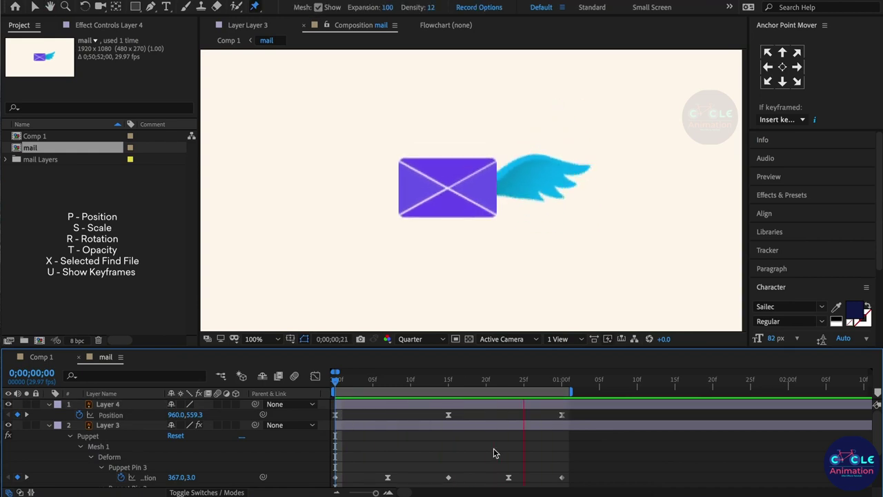
{"action": "key", "text": "space"}
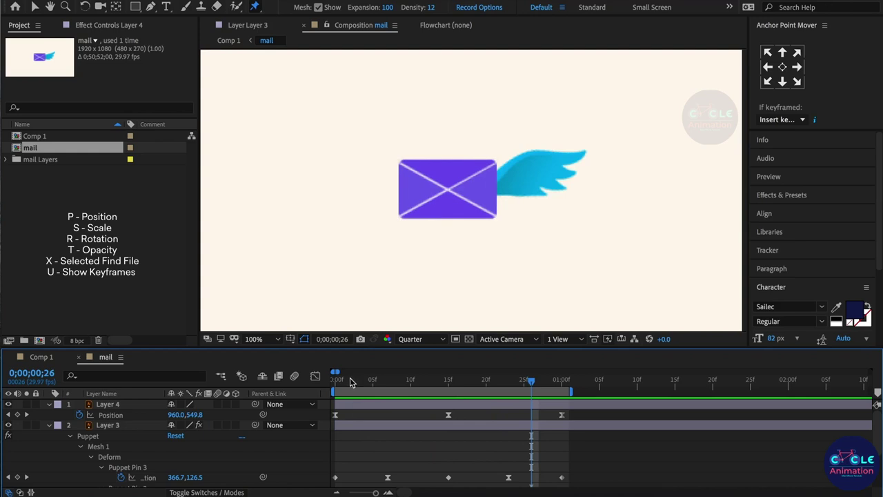
{"action": "left_click_drag", "start_coordinate": [346, 379], "coordinate": [321, 381]}
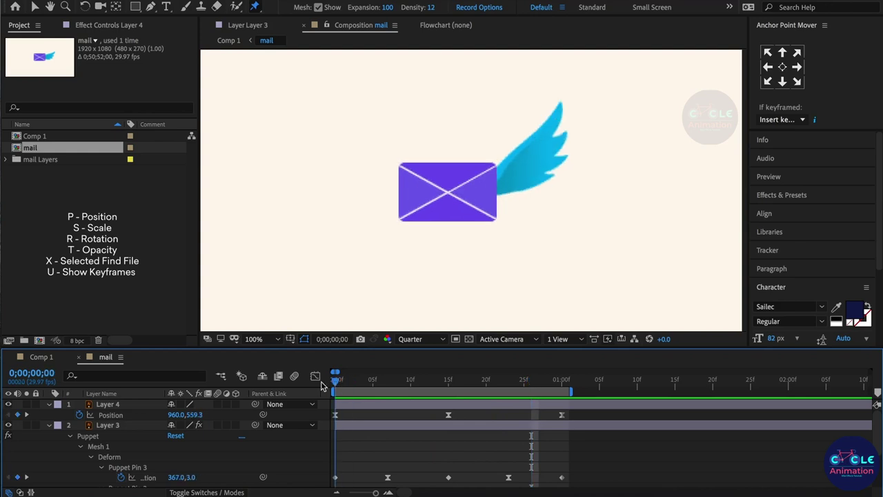
Duplicate the wing layer and set the copy's horizontal Scale to -100
{"action": "left_click", "coordinate": [50, 428]}
{"action": "left_click", "coordinate": [110, 425]}
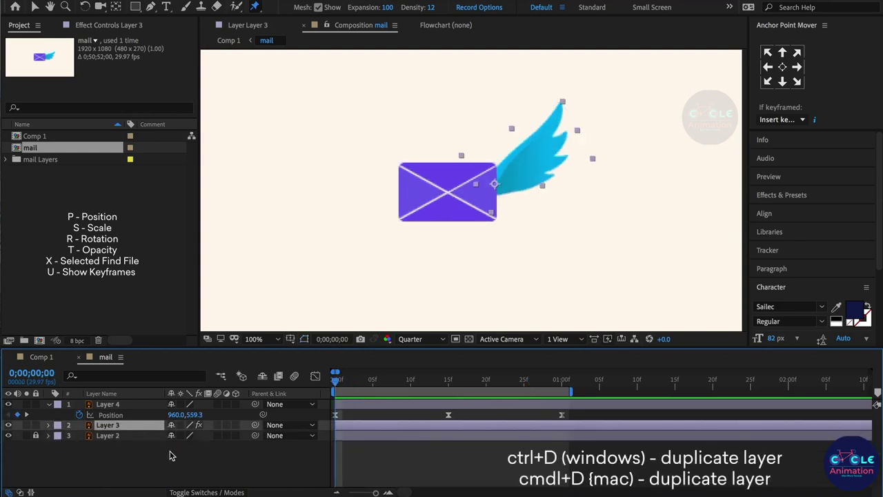
{"action": "key", "text": "ctrl+d"}
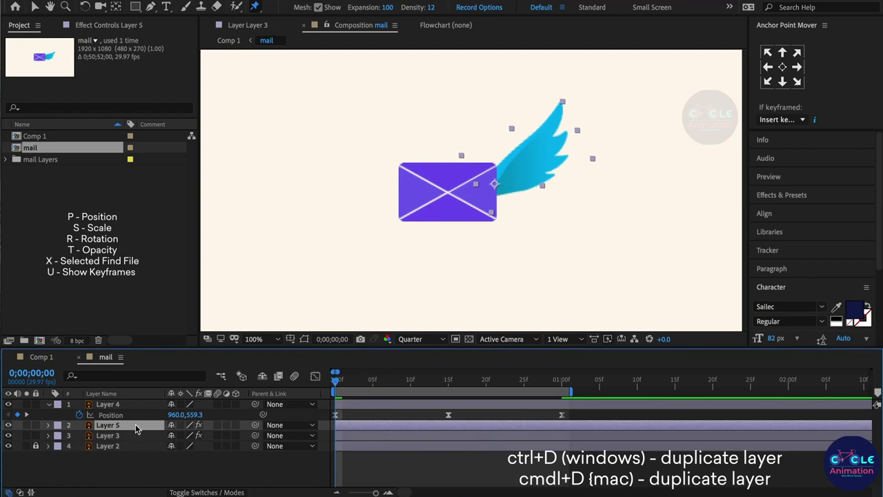
{"action": "key", "text": "s"}
{"action": "left_click", "coordinate": [185, 436]}
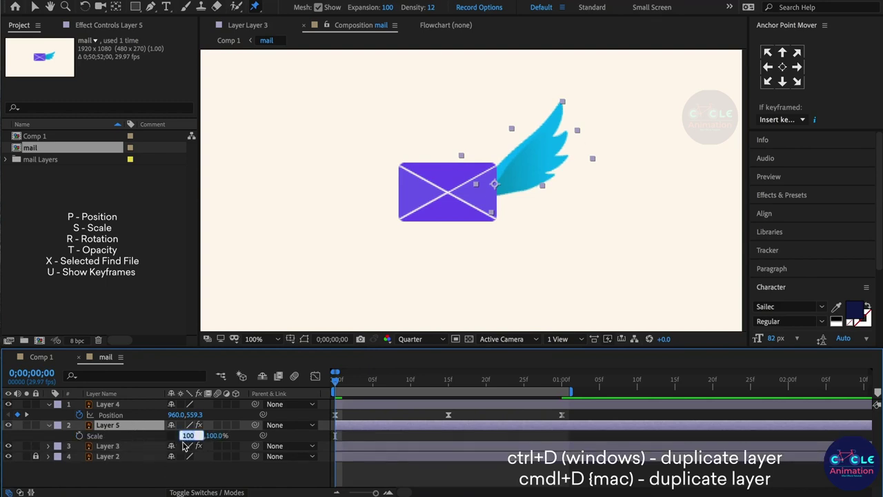
{"action": "type", "text": "-100"}
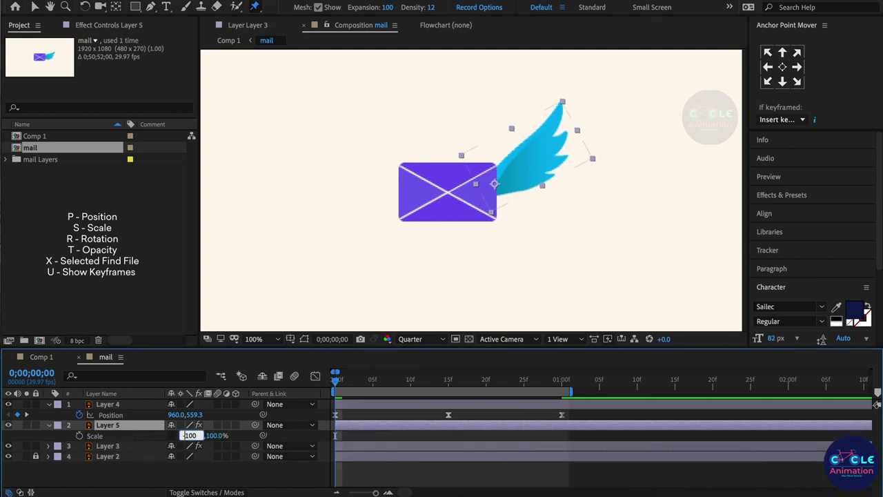
{"action": "key", "text": "Return"}
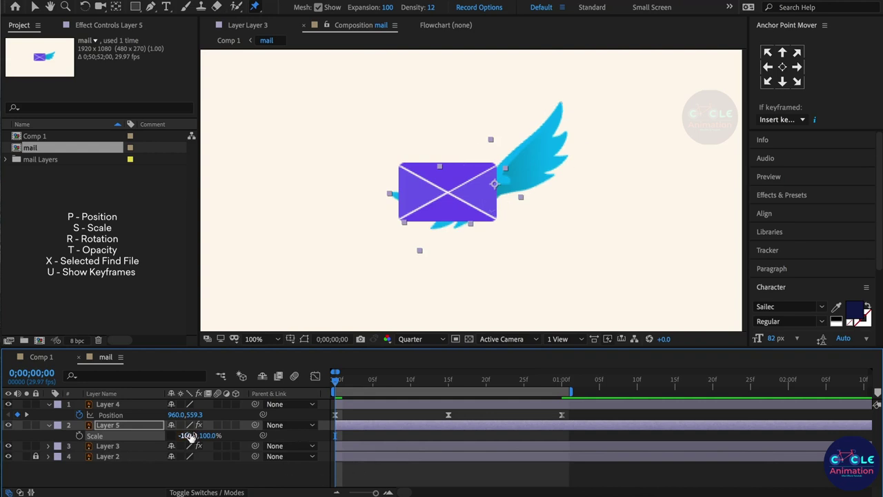
Show and select the copied wing's Rotation keyframes
{"action": "left_click", "coordinate": [115, 427]}
{"action": "key", "text": "r"}
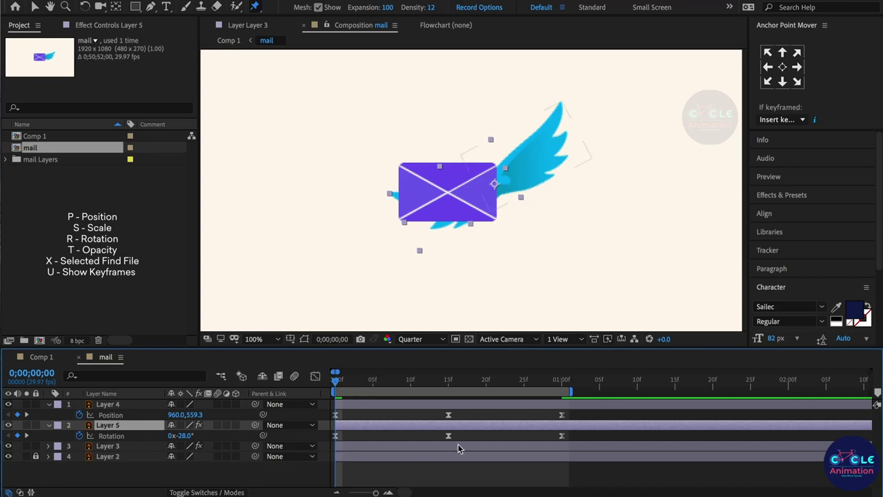
{"action": "left_click_drag", "start_coordinate": [599, 432], "coordinate": [322, 448]}
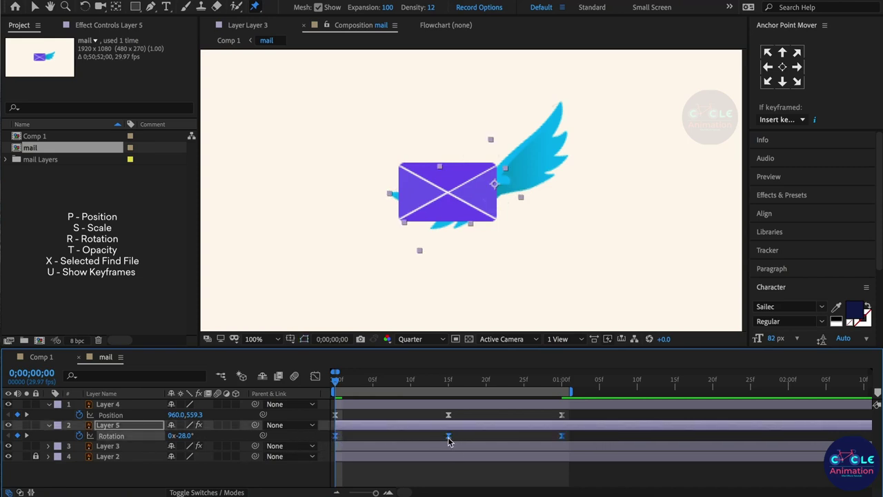
Time-reverse Layer 5's rotation keyframes so it starts at +28°, scrubbing to check the flap
{"action": "left_click_drag", "start_coordinate": [416, 436], "coordinate": [336, 436]}
{"action": "left_click", "coordinate": [368, 436]}
{"action": "left_click", "coordinate": [336, 436]}
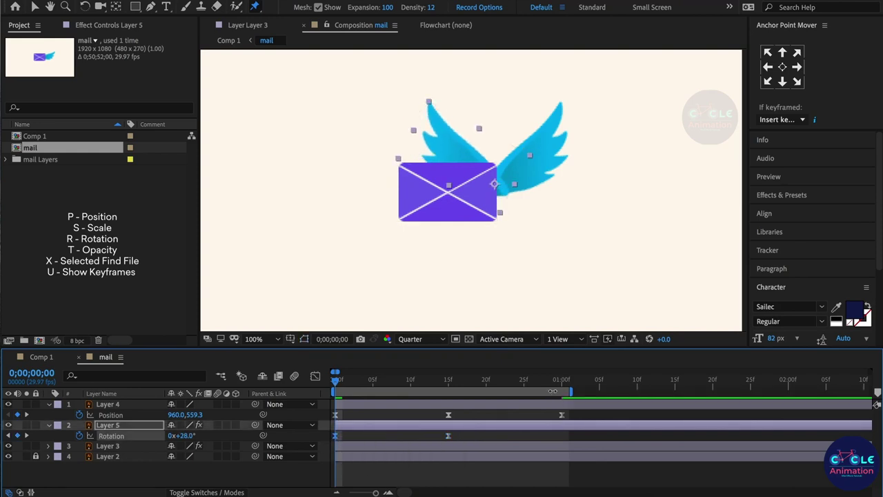
{"action": "left_click_drag", "start_coordinate": [561, 386], "coordinate": [335, 385]}
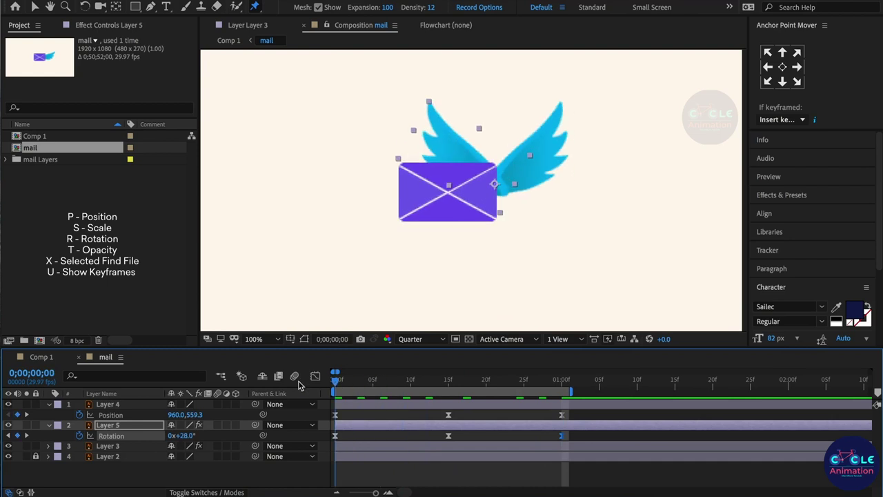
{"action": "left_click", "coordinate": [131, 429]}
{"action": "key", "text": "p"}
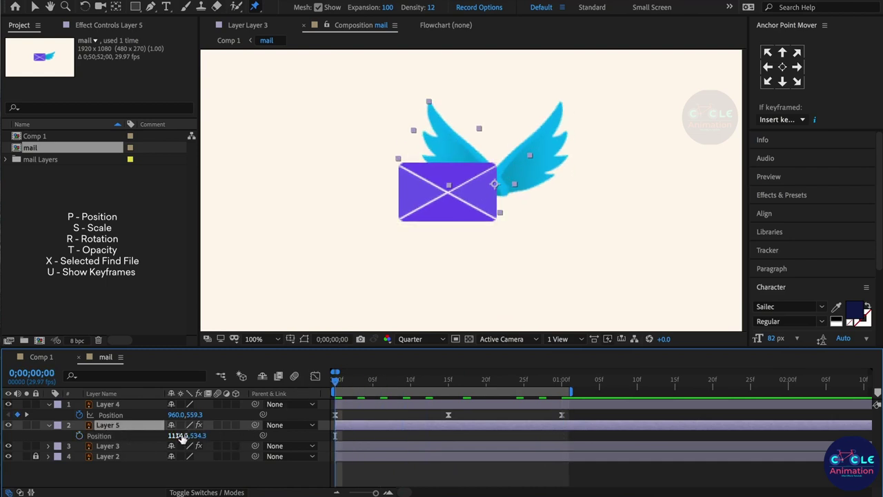
Set Layer 5's Position to 817.6,534.3 at the envelope's left edge and preview
{"action": "left_click_drag", "start_coordinate": [176, 436], "coordinate": [104, 436]}
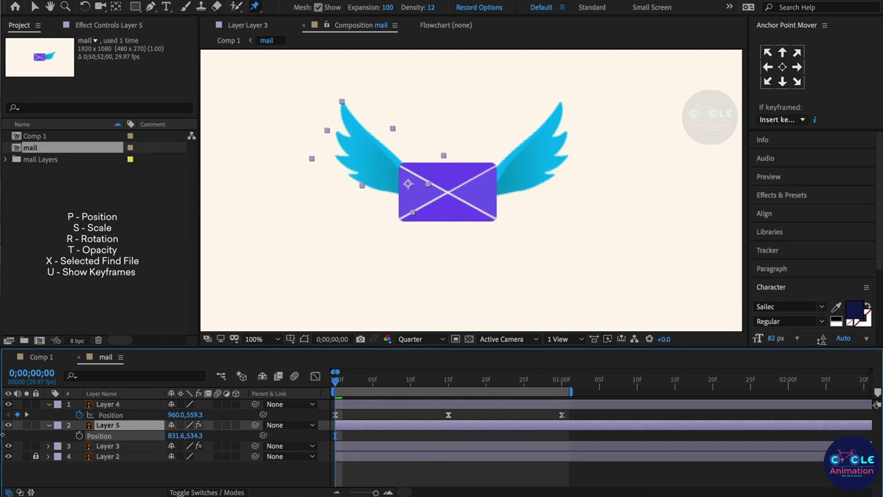
{"action": "left_click", "coordinate": [127, 405]}
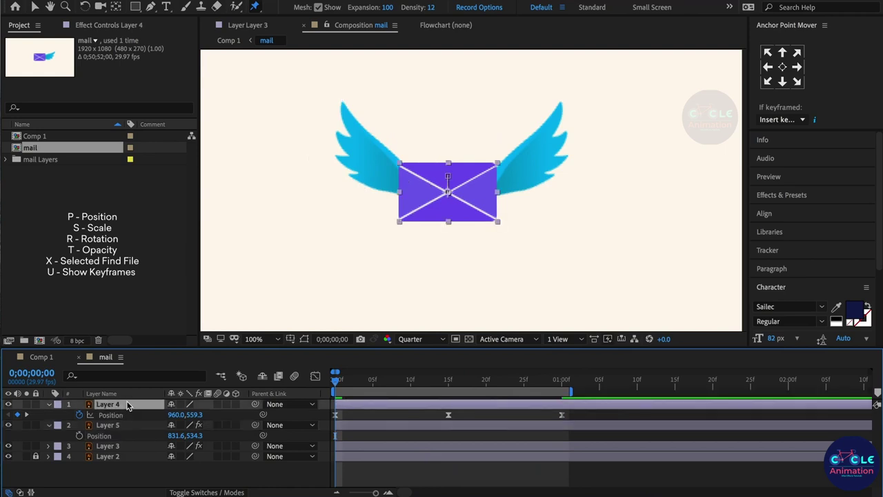
{"action": "left_click", "coordinate": [128, 447]}
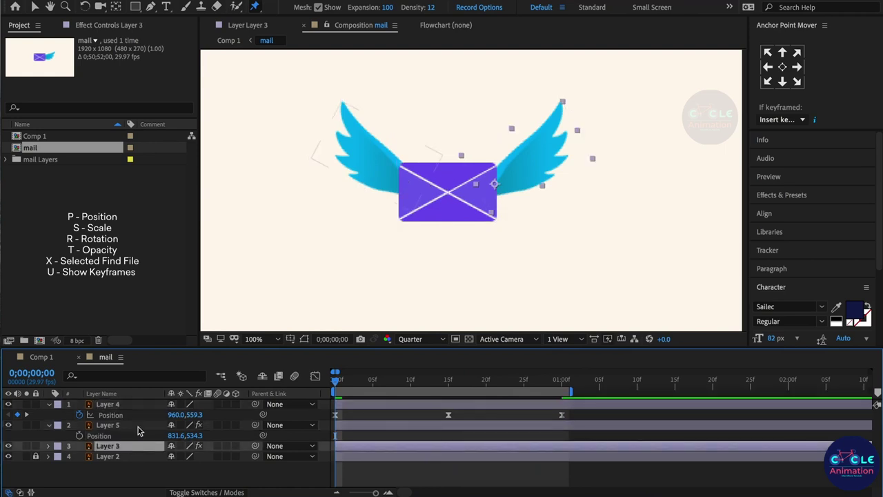
{"action": "left_click", "coordinate": [110, 425]}
{"action": "left_click_drag", "start_coordinate": [180, 435], "coordinate": [164, 439]}
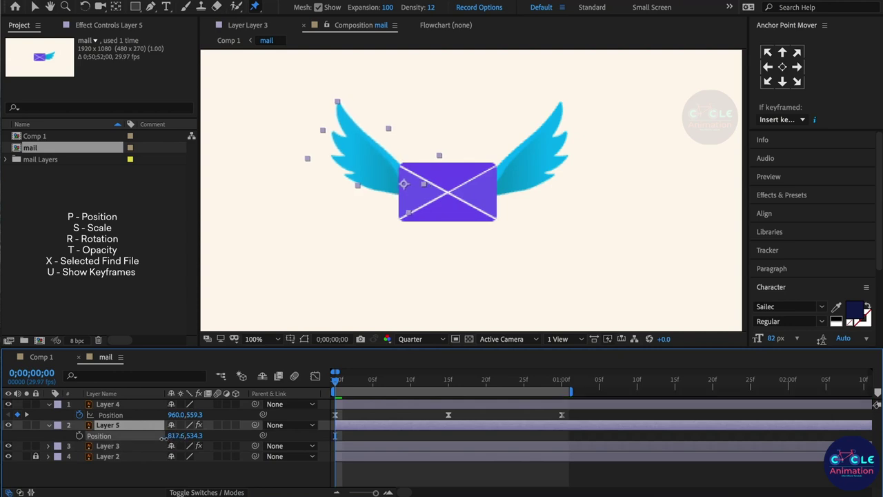
{"action": "left_click", "coordinate": [469, 472]}
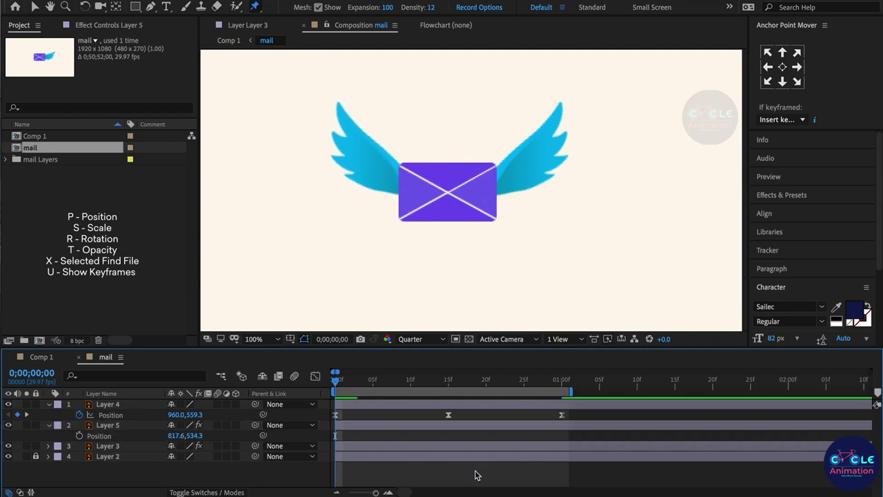
{"action": "key", "text": "space"}
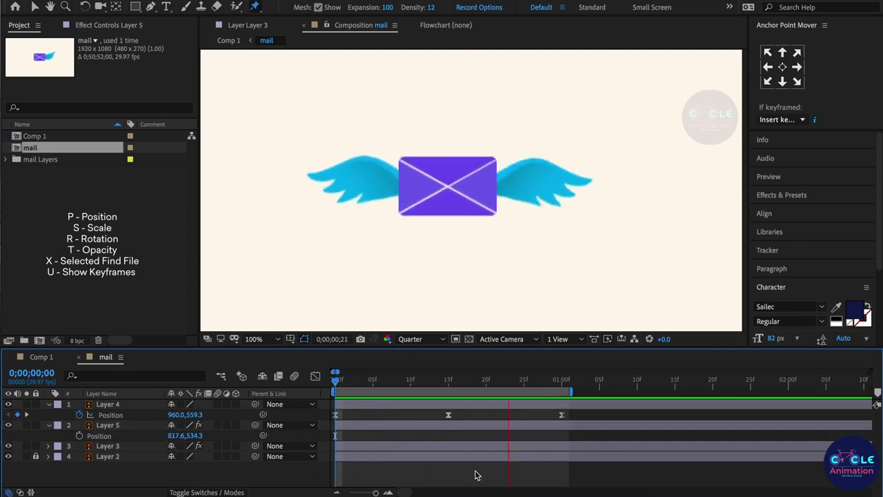